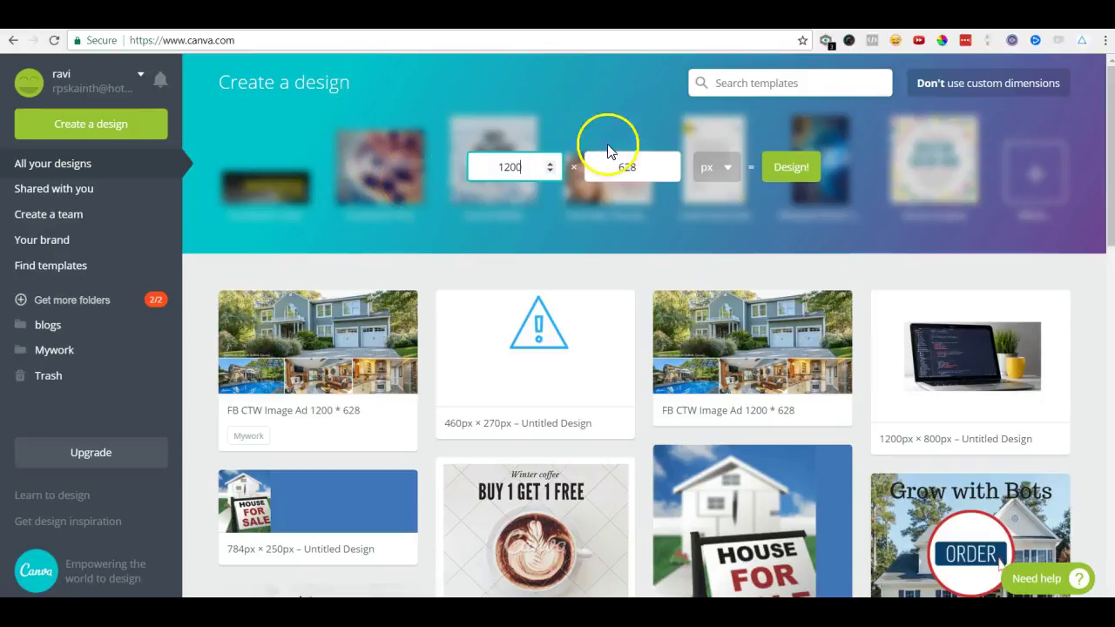
- Reload the Canva home page and keep the custom size at 1200 × 628 px
click(260, 43)
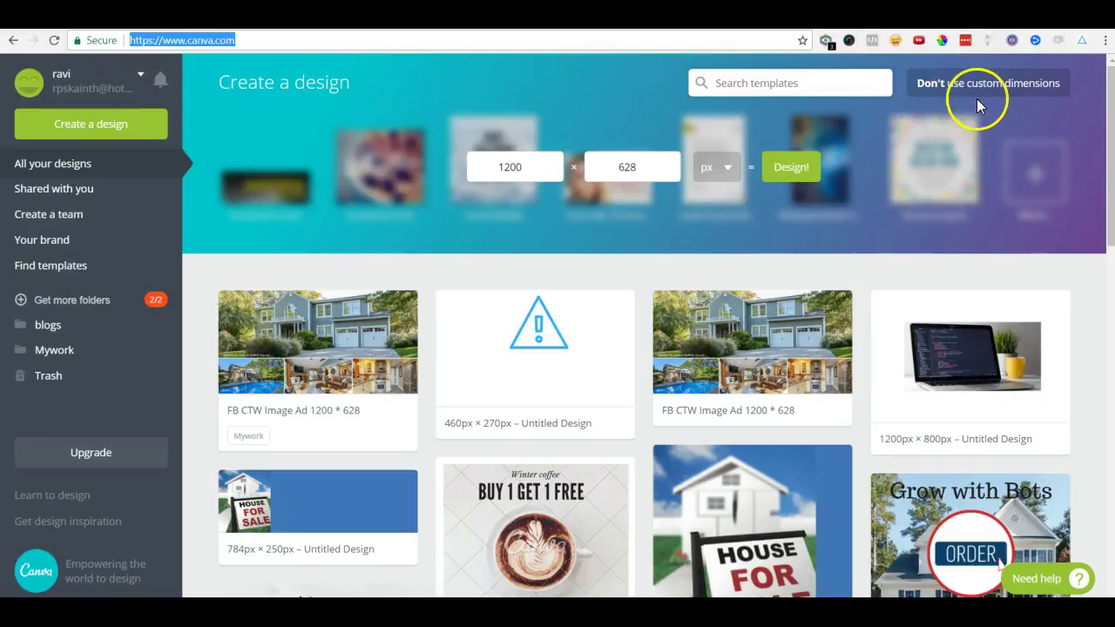
click(468, 41)
key(Return)
click(521, 166)
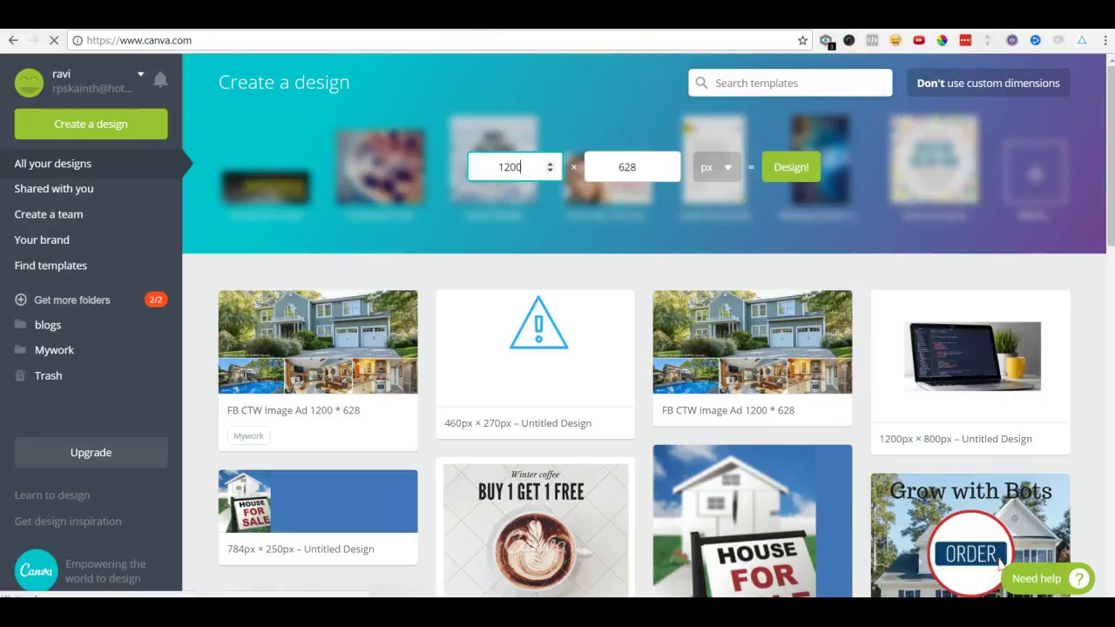
click(985, 86)
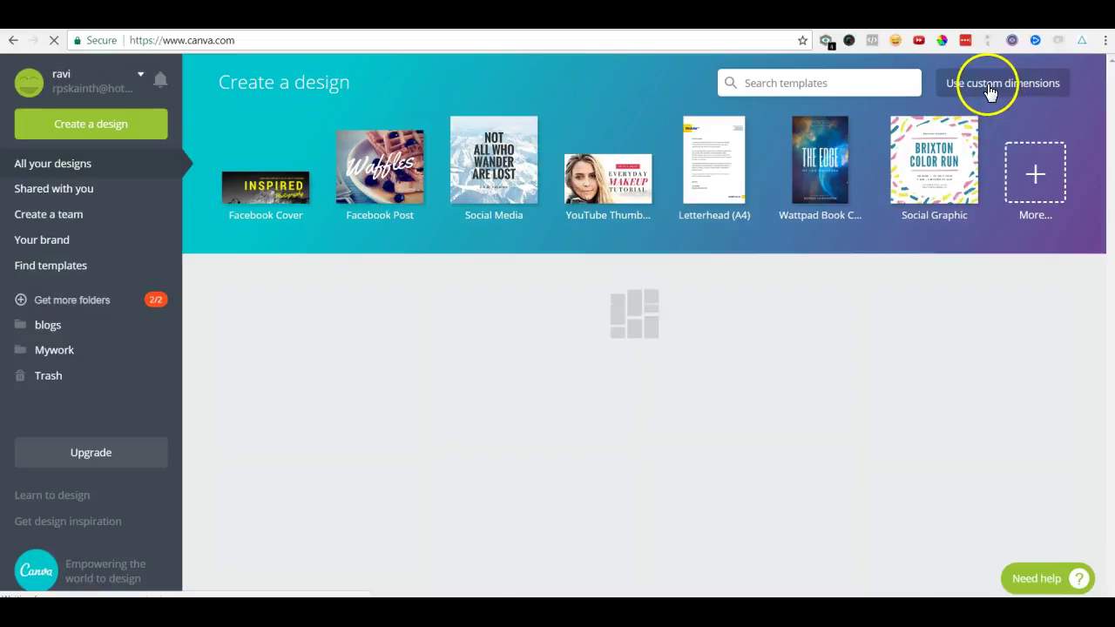
click(996, 84)
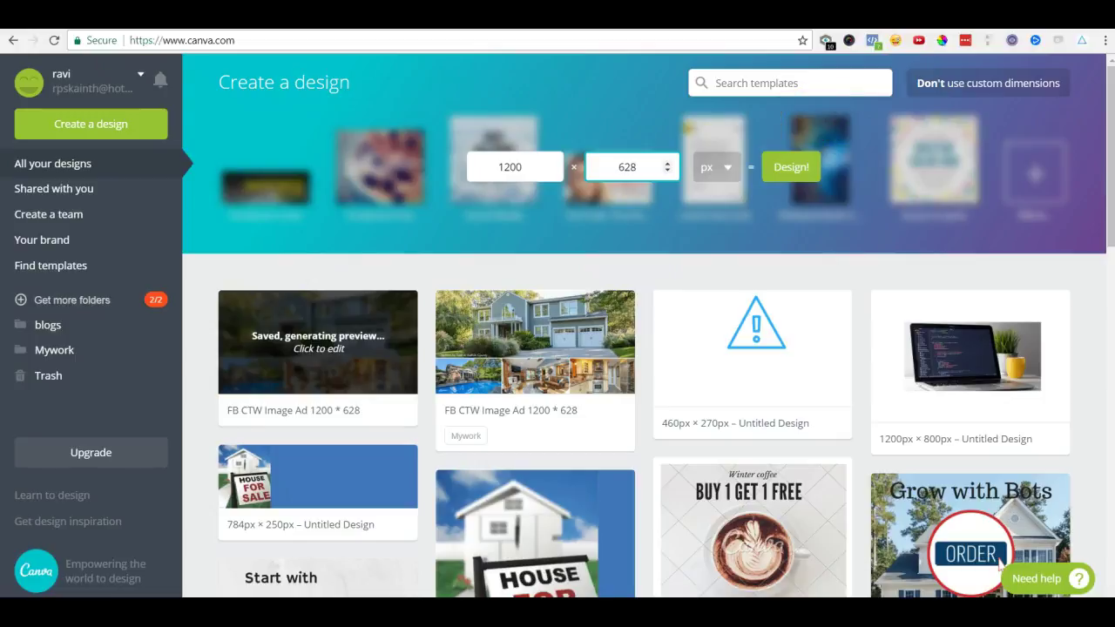
- Create the 1200 × 628 px design and apply the Photo Grid layout with one wide and three small frames to page 4
click(789, 170)
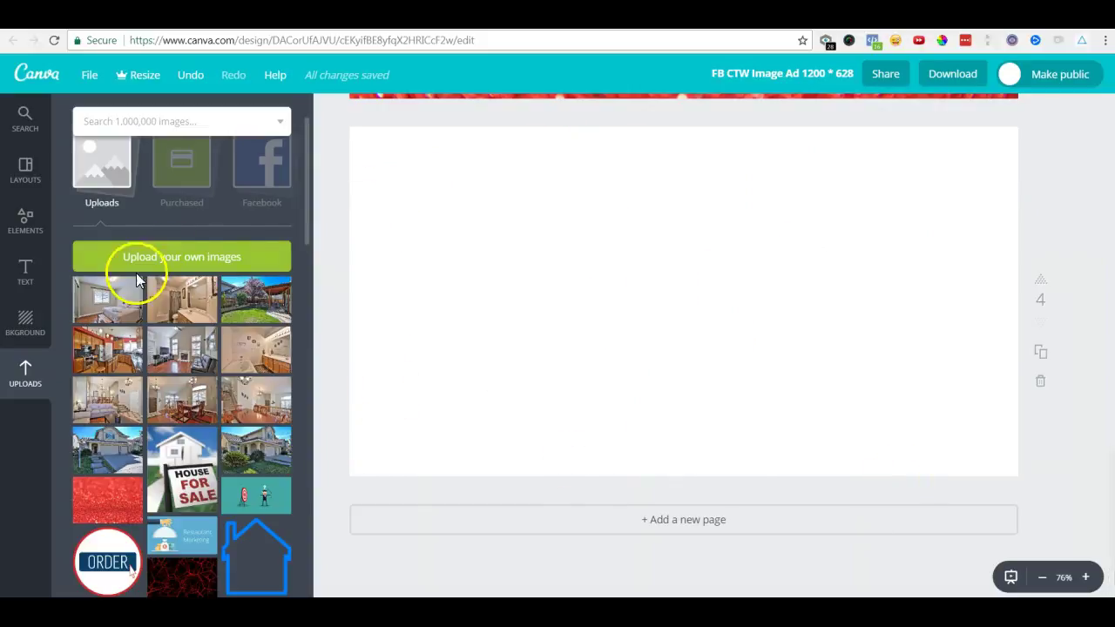
drag(307, 212, 307, 202)
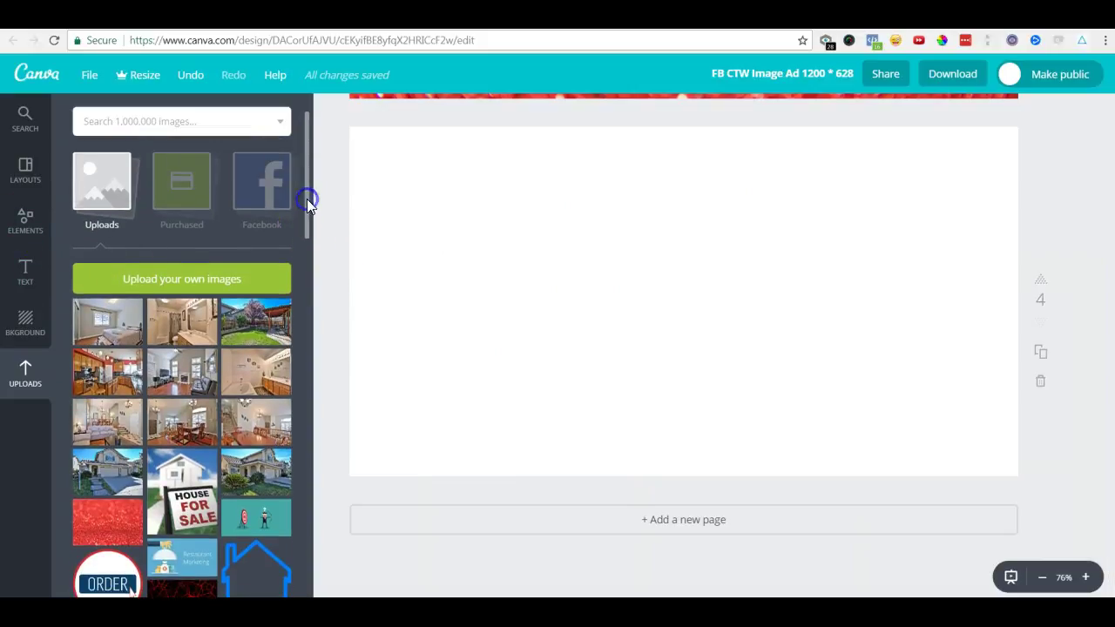
click(26, 179)
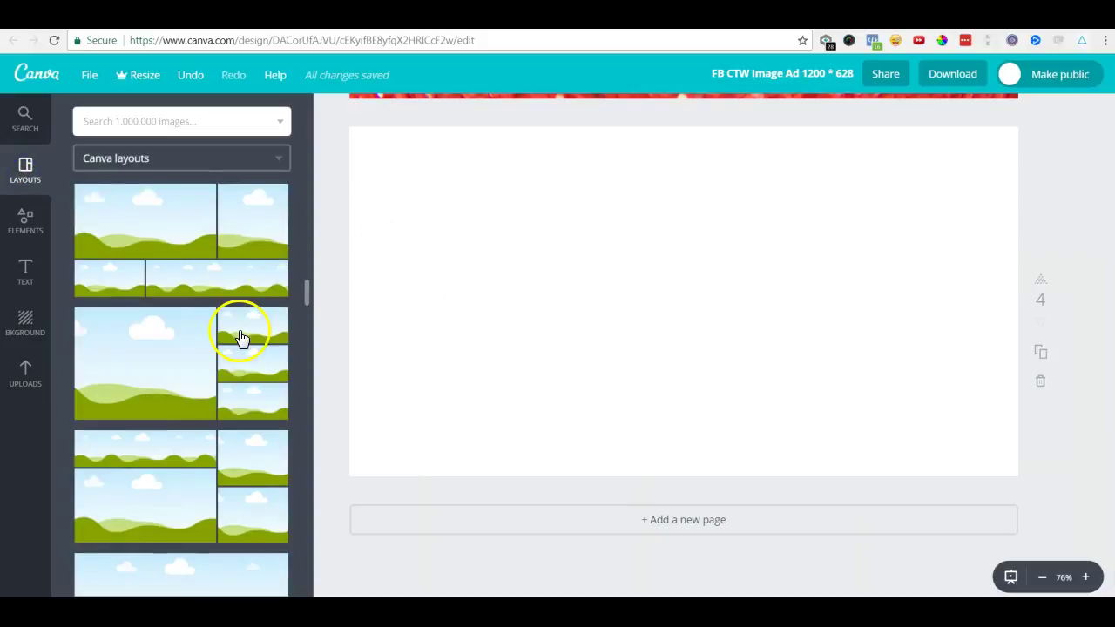
scroll(241, 338, down, 3)
scroll(241, 338, down, 3)
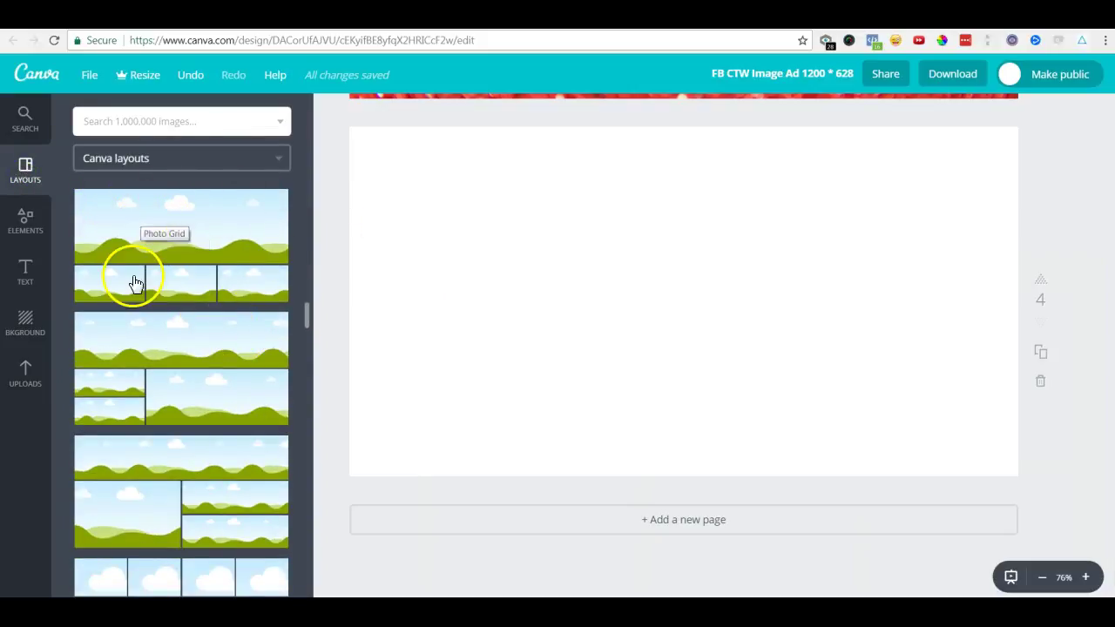
click(176, 242)
drag(176, 242, 555, 224)
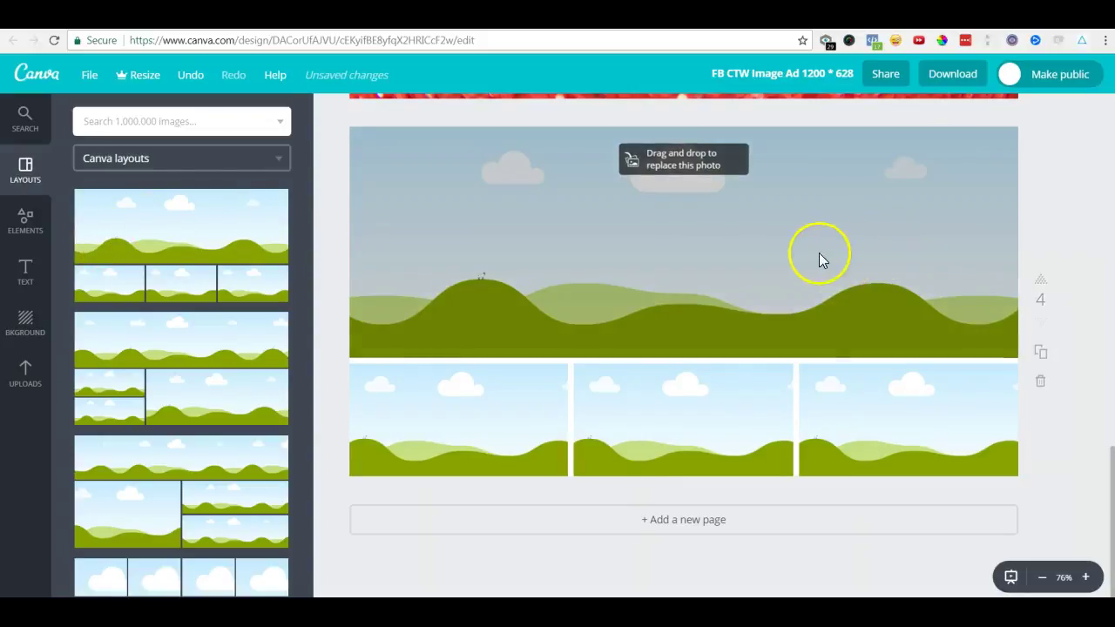
- Show the uploaded property photos, cancelling the file picker, and pick up the house exterior photo
click(29, 368)
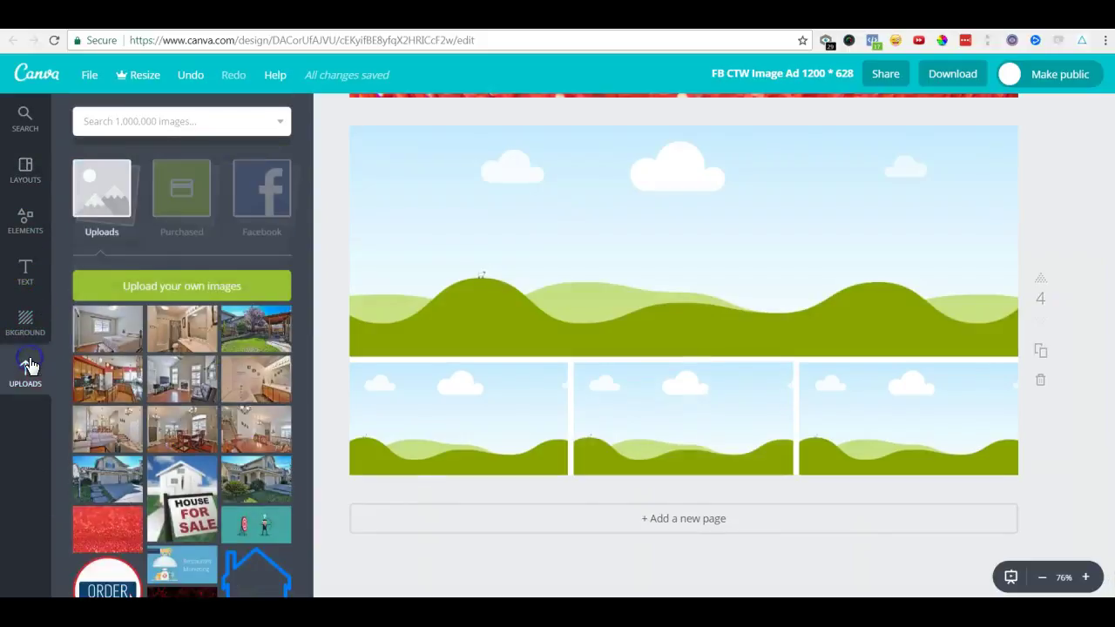
click(190, 274)
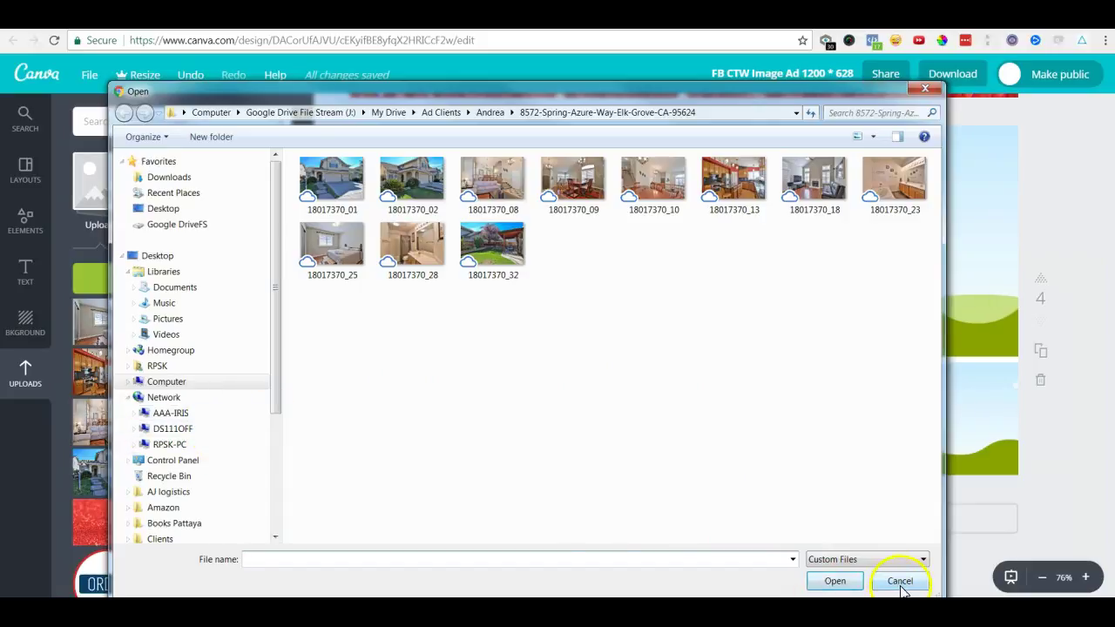
click(902, 587)
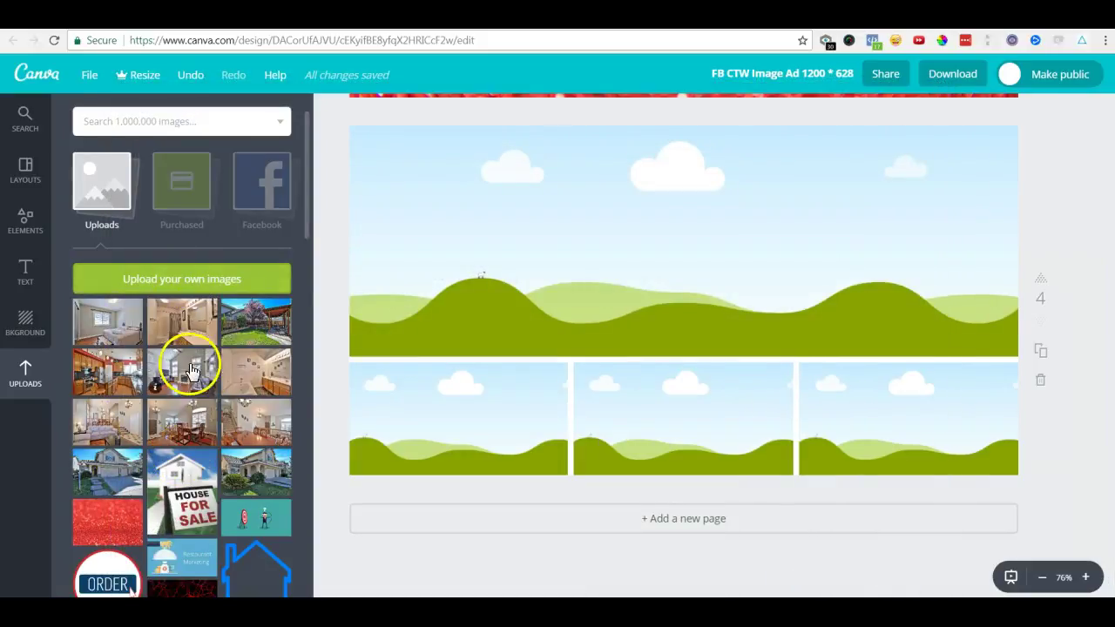
scroll(243, 379, down, 1)
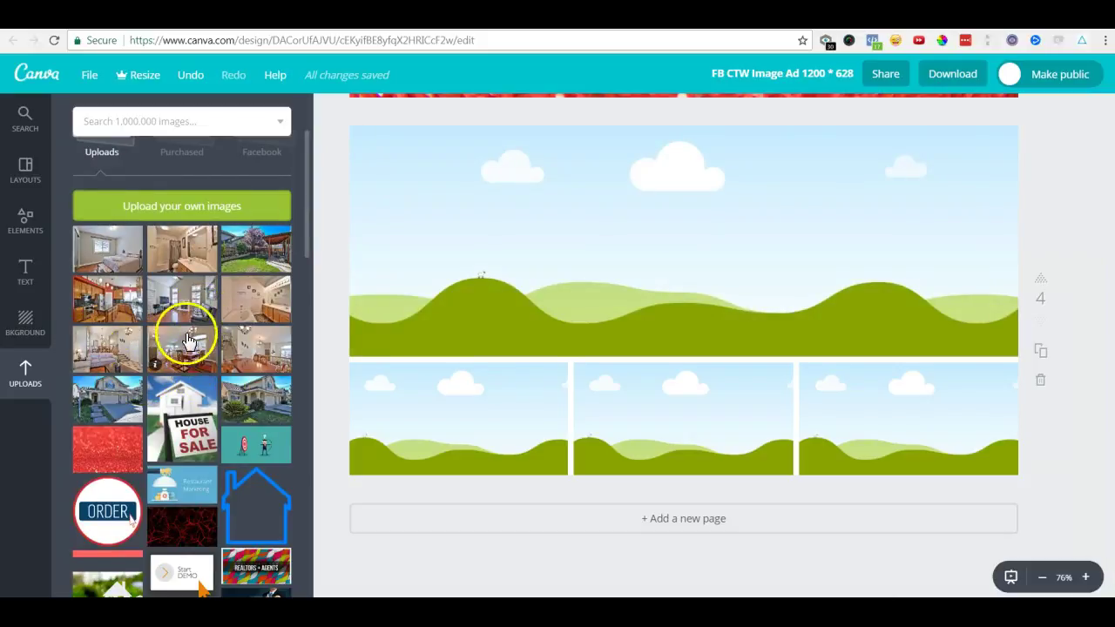
drag(277, 333, 269, 287)
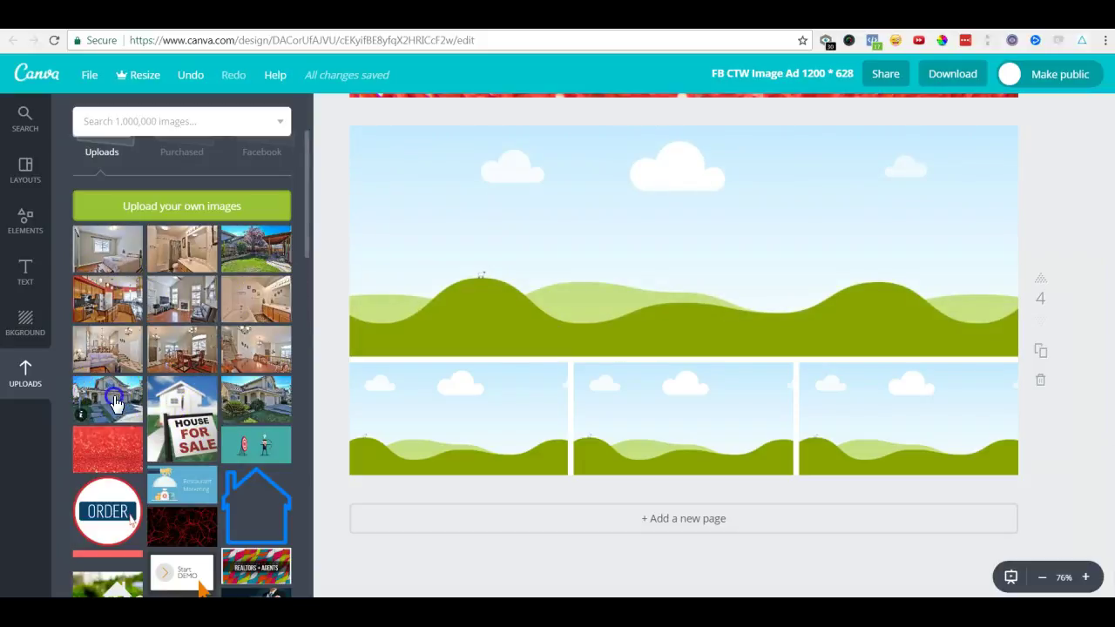
- Drop the house exterior photo into the wide top frame and shift it upward within the crop
drag(114, 402, 667, 246)
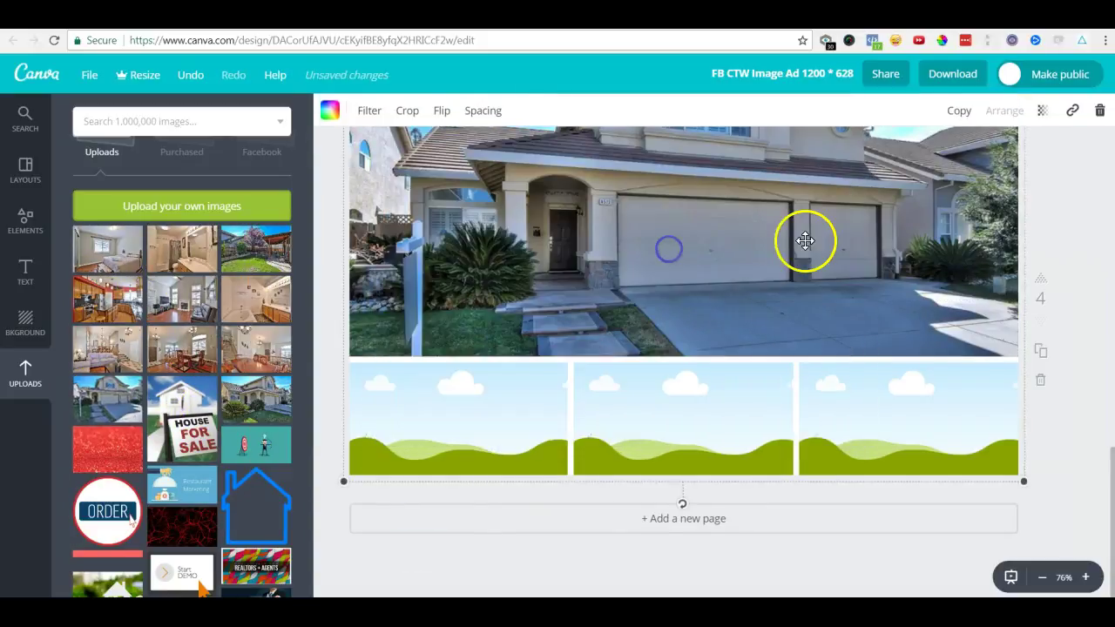
scroll(724, 251, up, 1)
scroll(722, 249, down, 1)
double_click(722, 258)
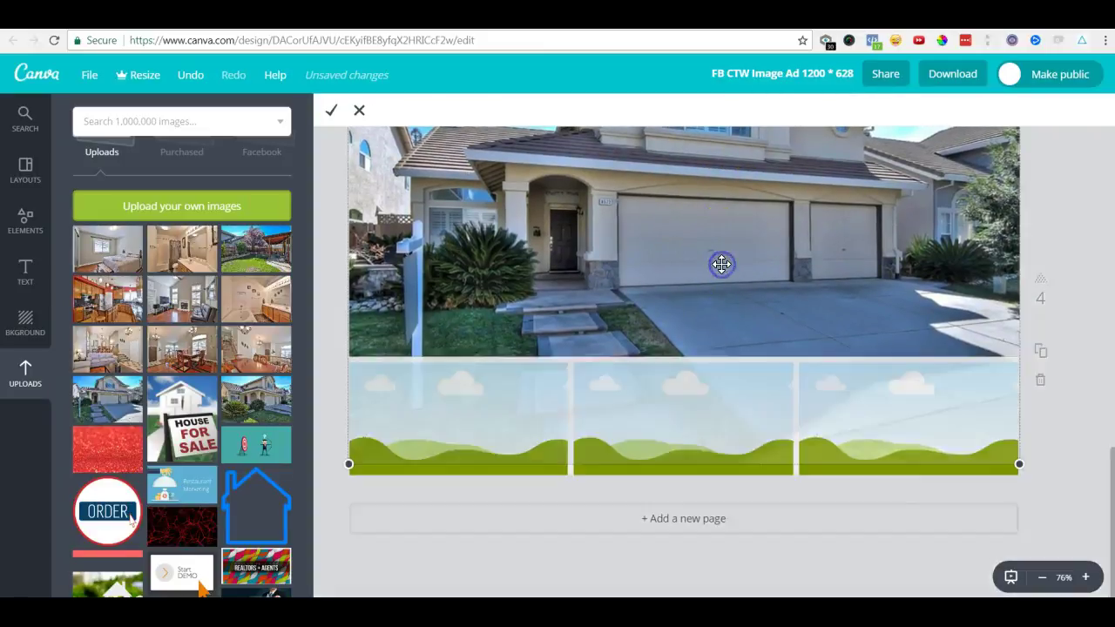
drag(721, 263, 718, 228)
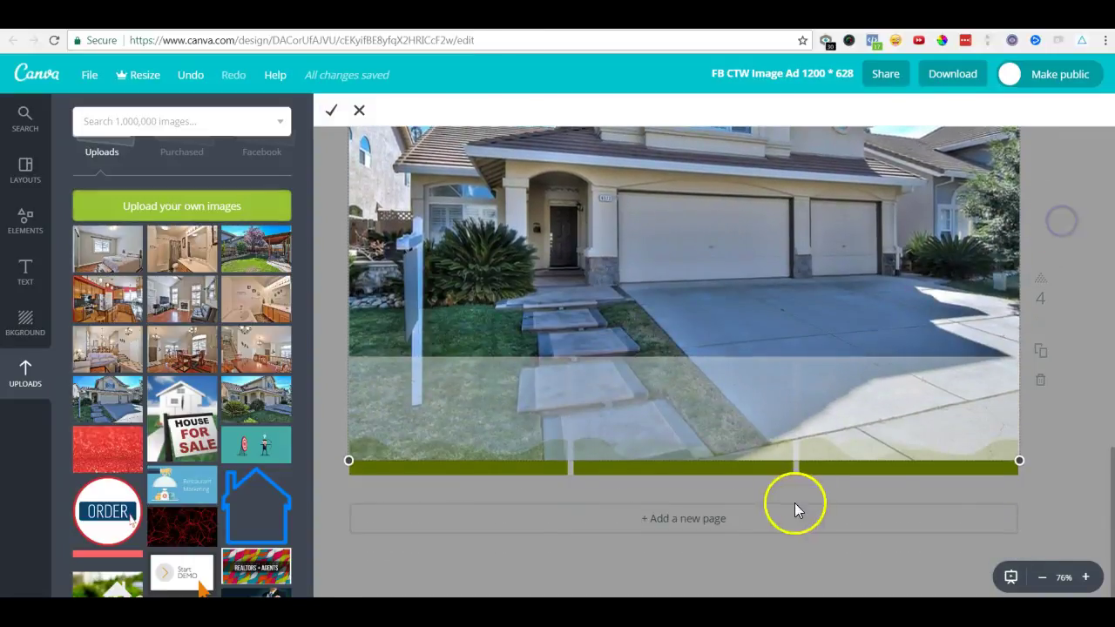
click(760, 514)
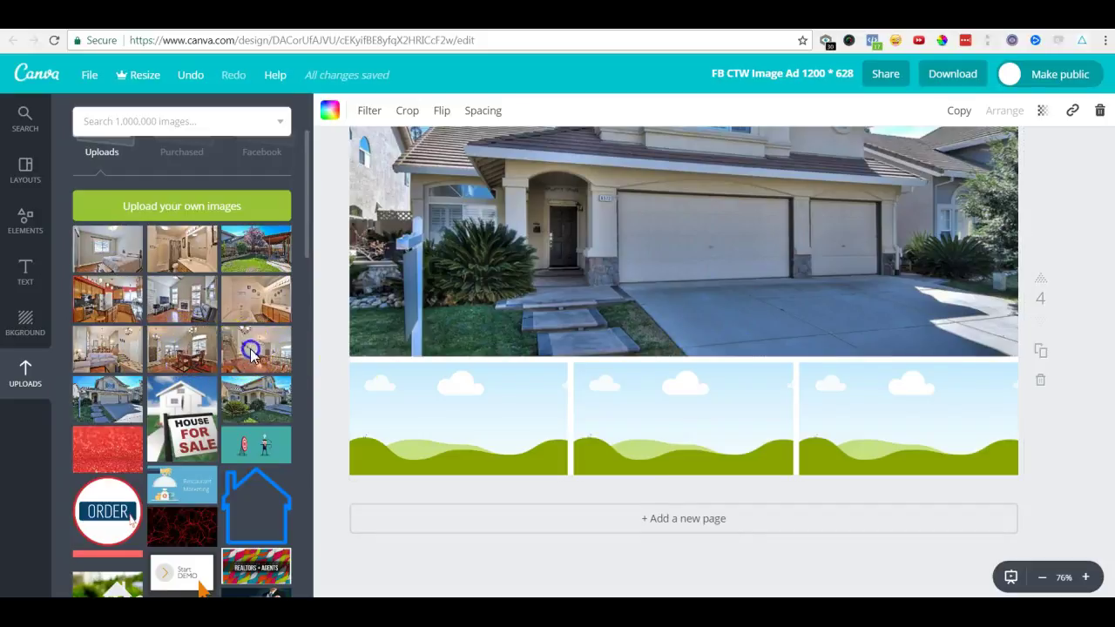
- Fill the three small frames with the dining-room, kitchen and bathroom photos
drag(249, 347, 424, 394)
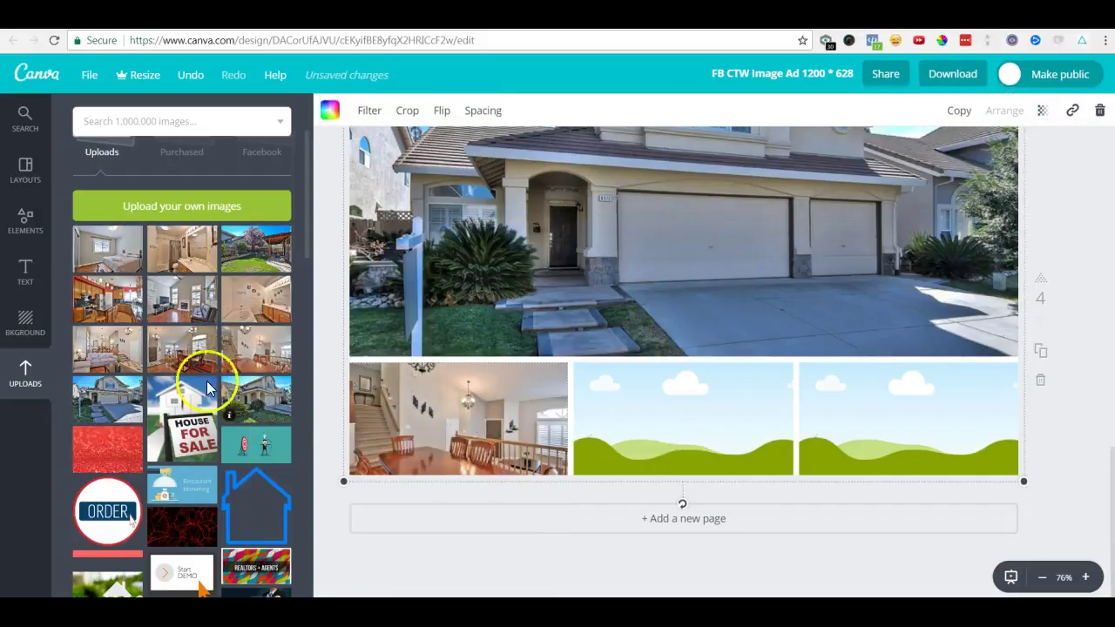
drag(118, 296, 692, 395)
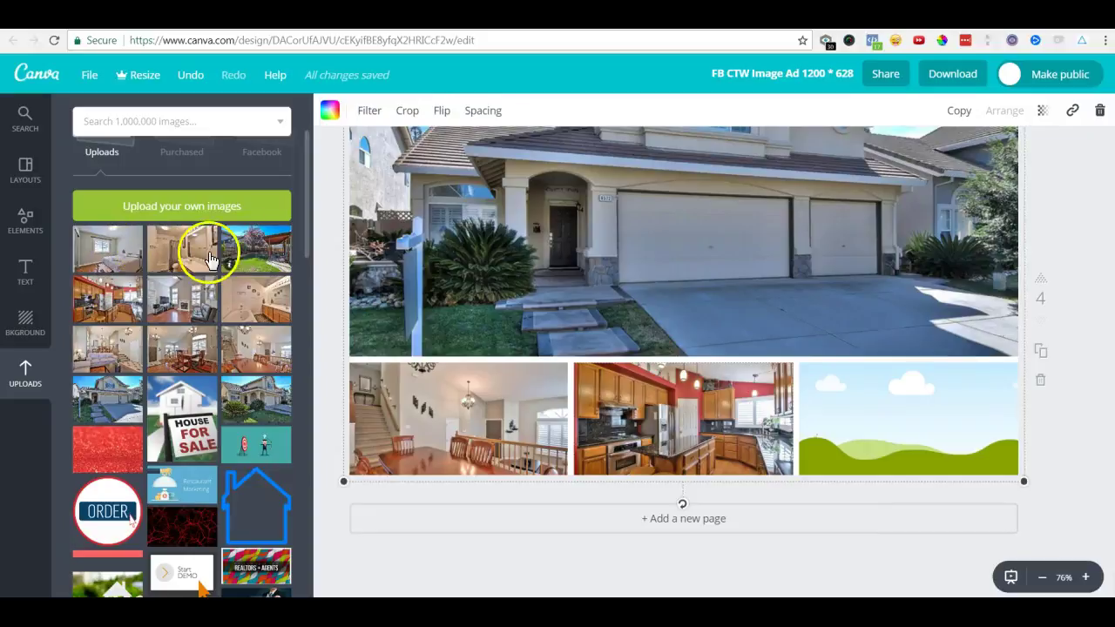
drag(187, 247, 836, 392)
scroll(644, 396, up, 3)
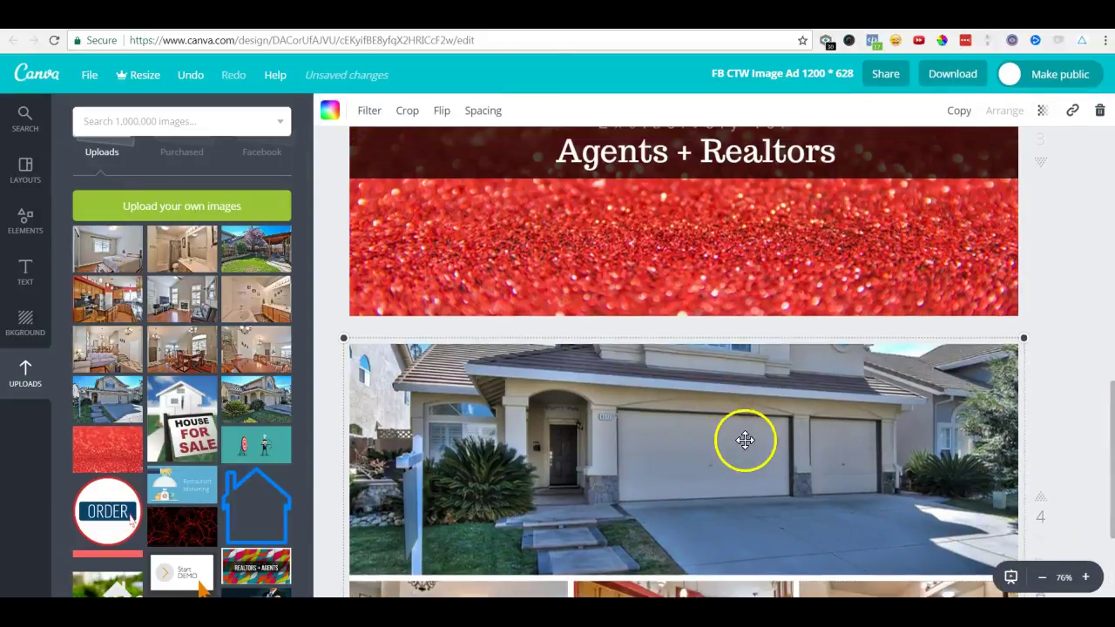
scroll(741, 441, down, 2)
- Make the house photo taller over the room row and reposition the house within its frame
double_click(680, 362)
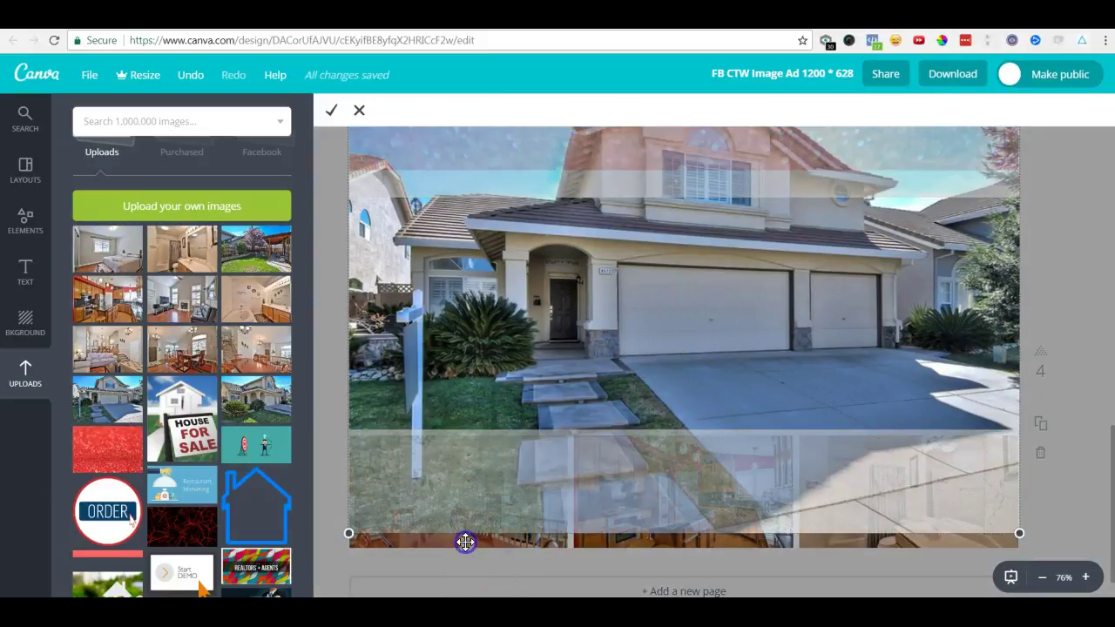
click(1080, 330)
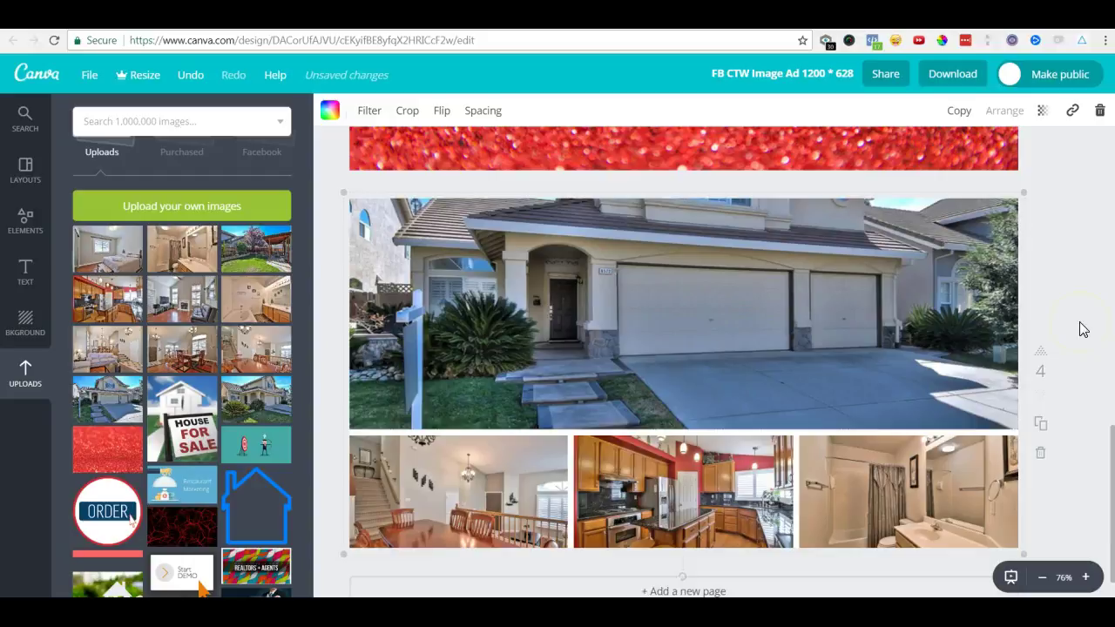
scroll(618, 378, down, 1)
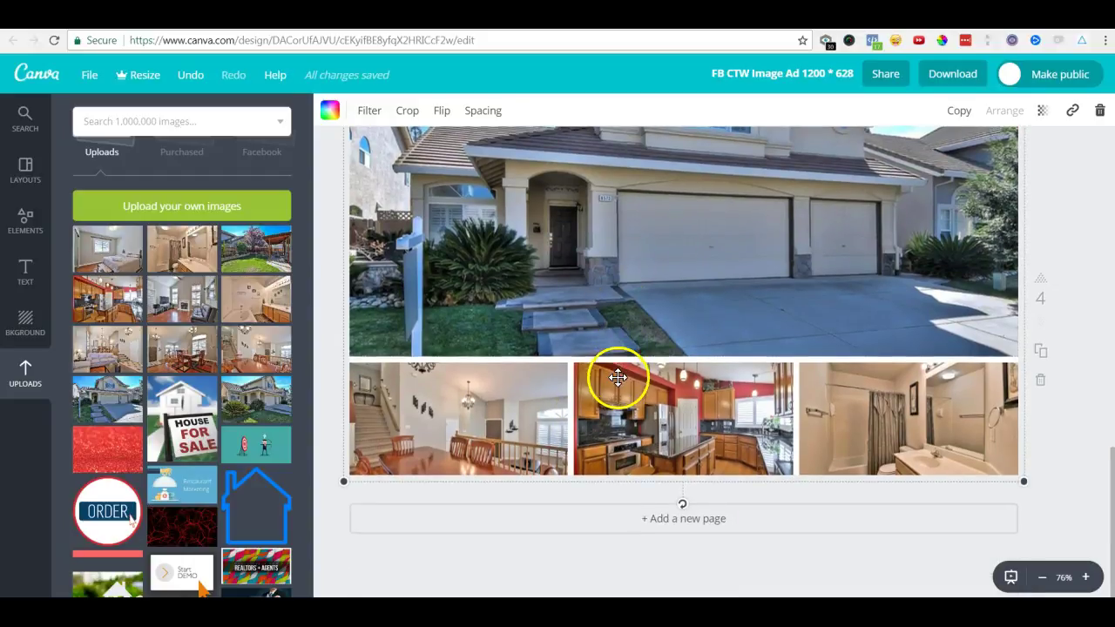
drag(617, 253, 687, 256)
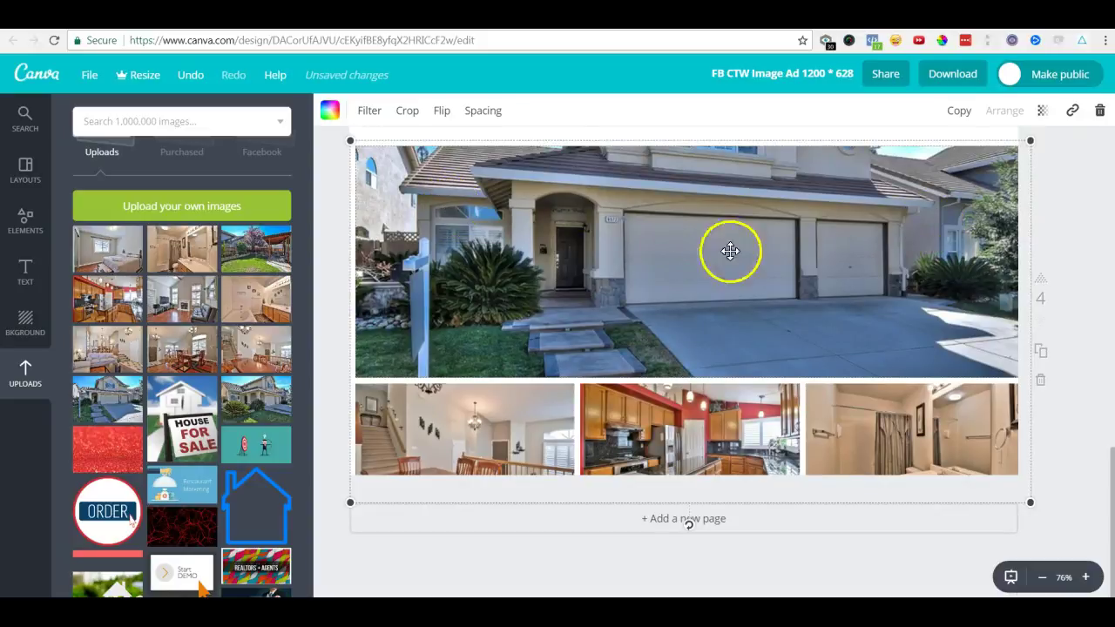
double_click(650, 263)
drag(692, 236, 716, 228)
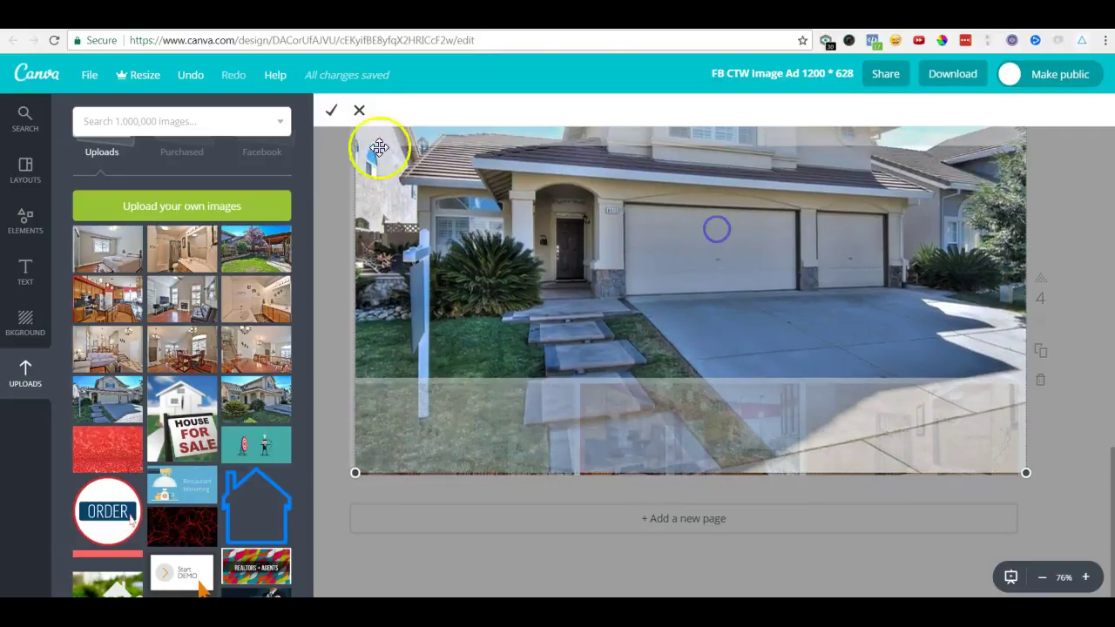
- Confirm the house photo's crop, add a blank page 5, and show the Layouts list
click(360, 110)
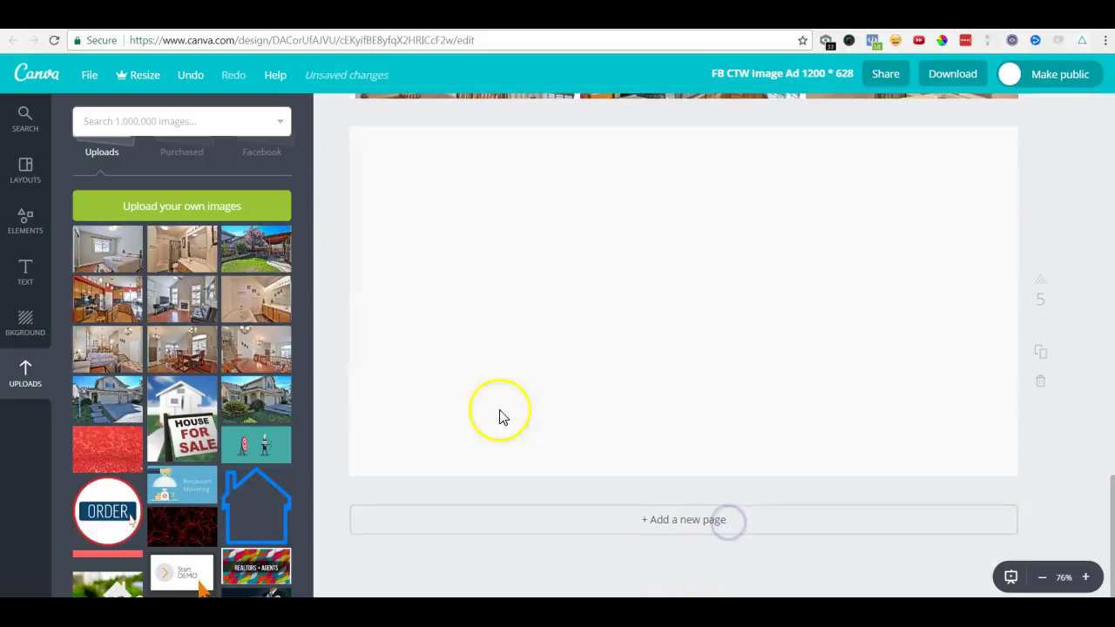
click(25, 174)
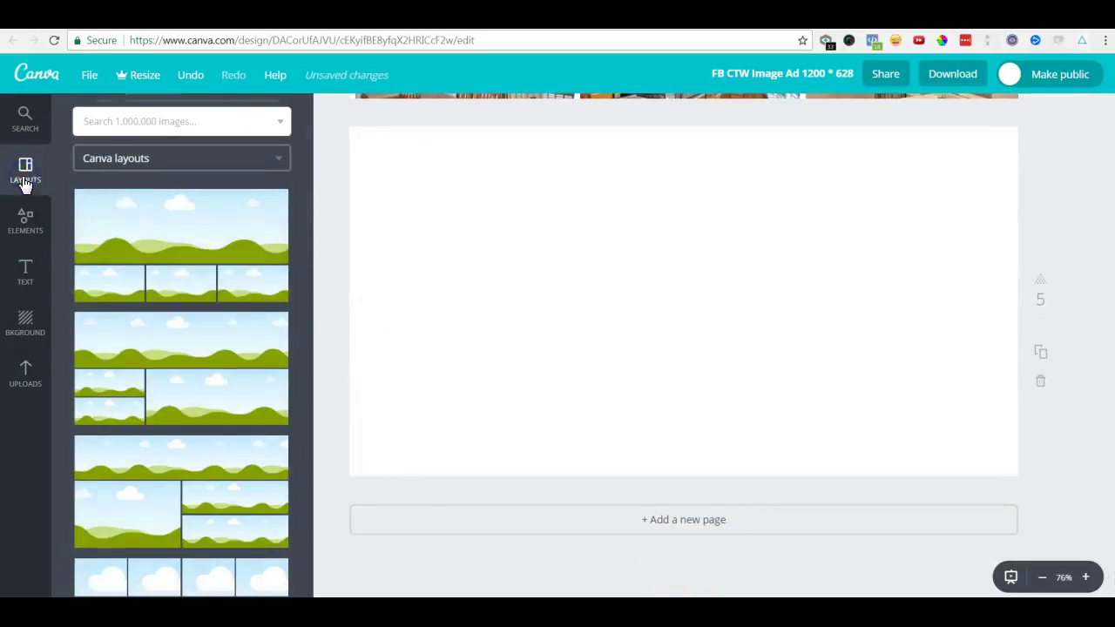
scroll(198, 405, down, 3)
scroll(198, 405, down, 10)
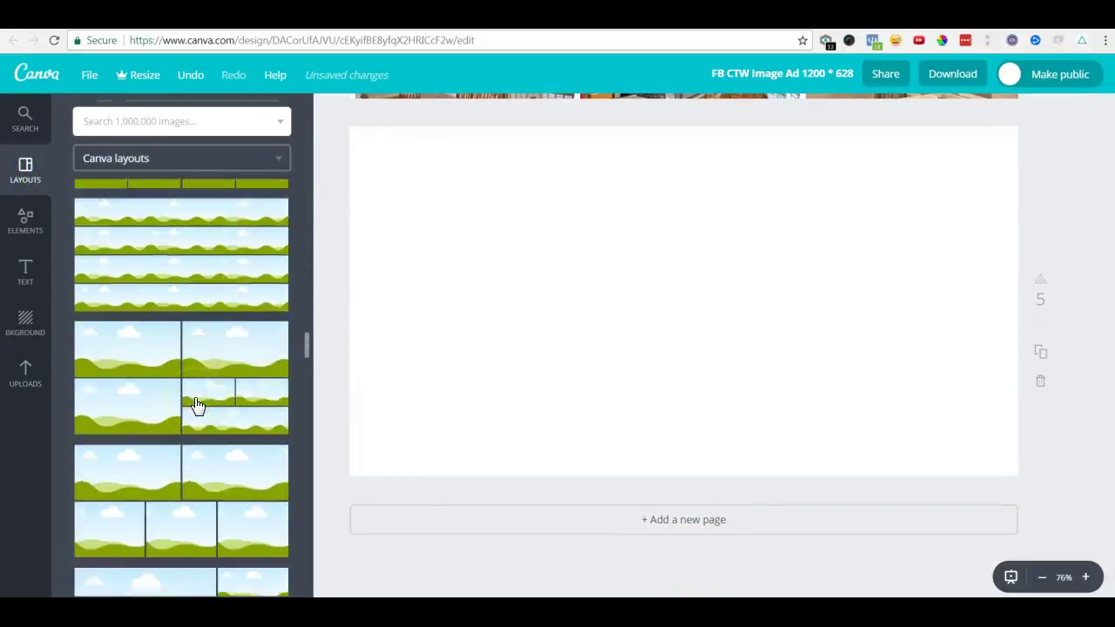
scroll(198, 405, down, 5)
click(124, 362)
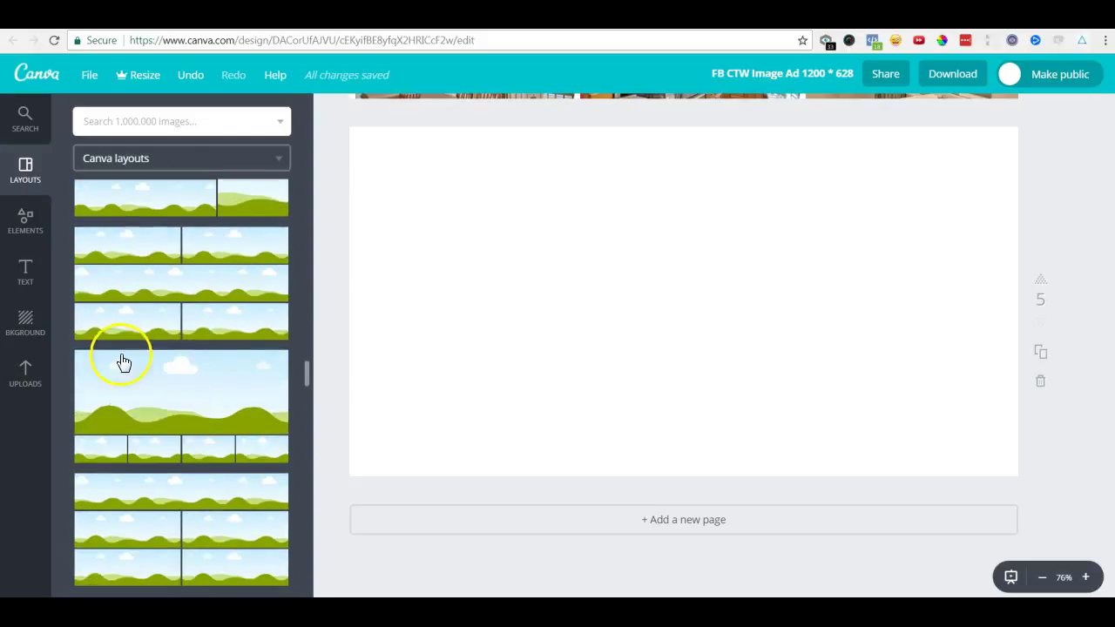
- Scroll through the ready-made layouts to find a suitable photo grid
scroll(154, 427, down, 6)
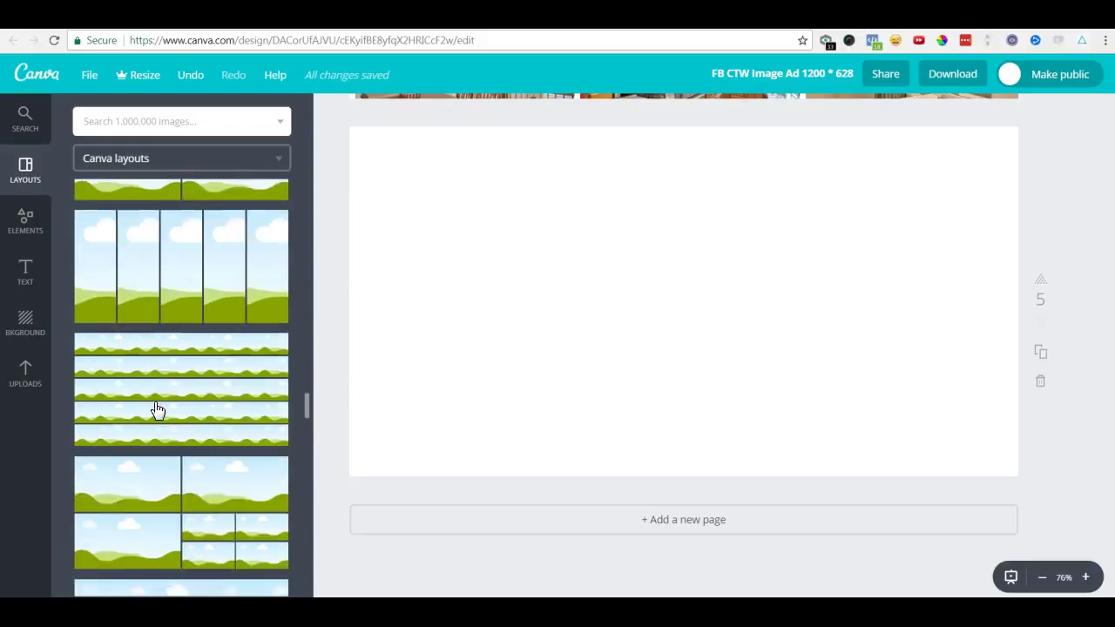
scroll(157, 410, down, 6)
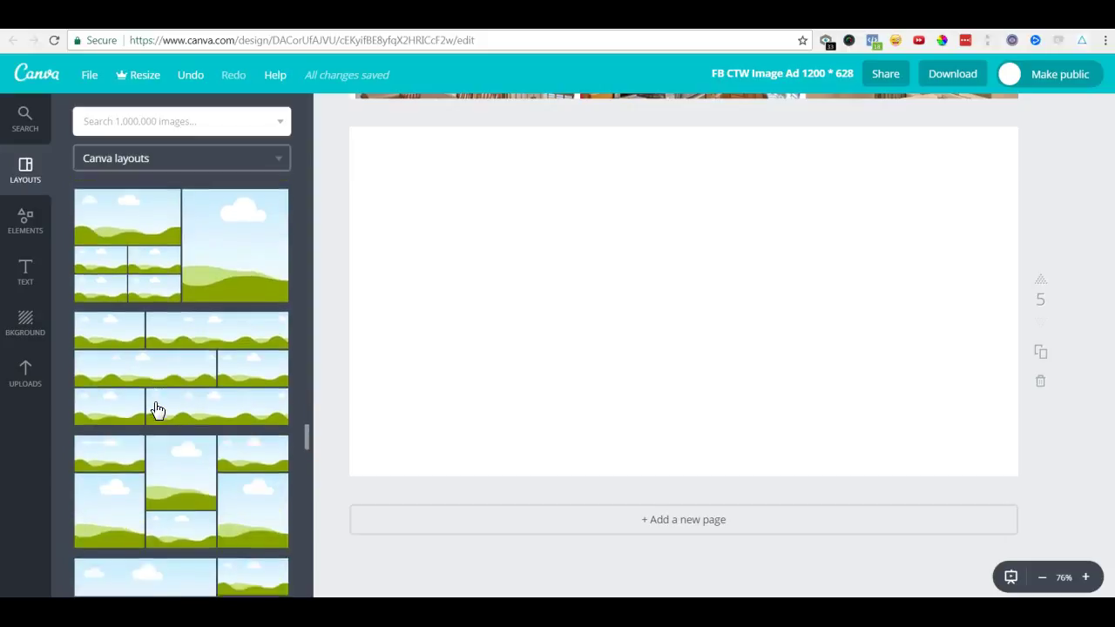
scroll(157, 410, down, 6)
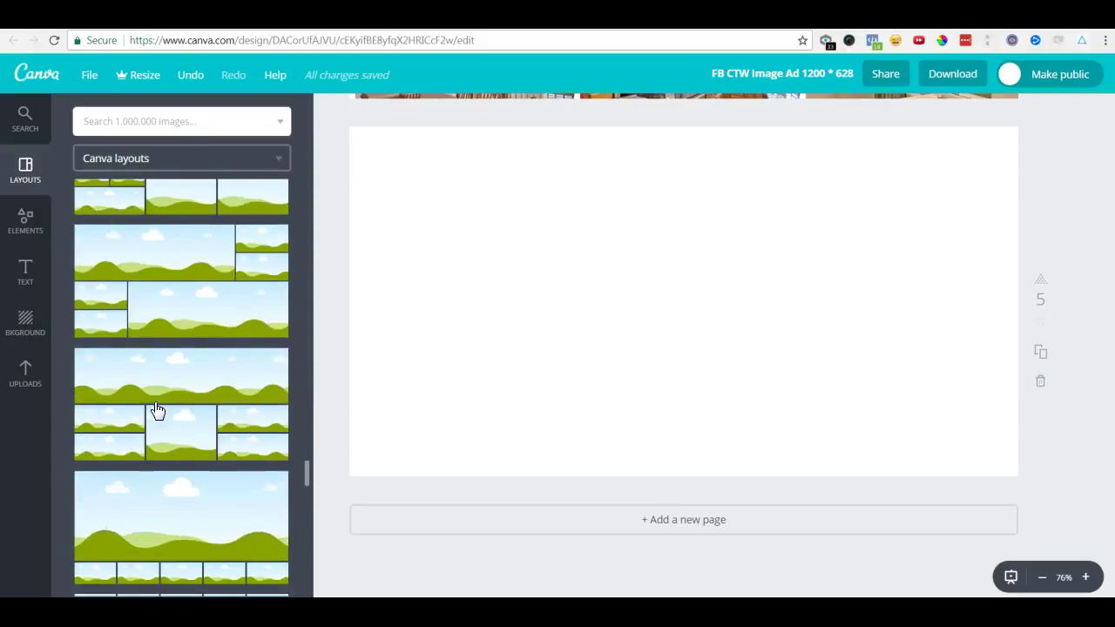
scroll(157, 411, down, 6)
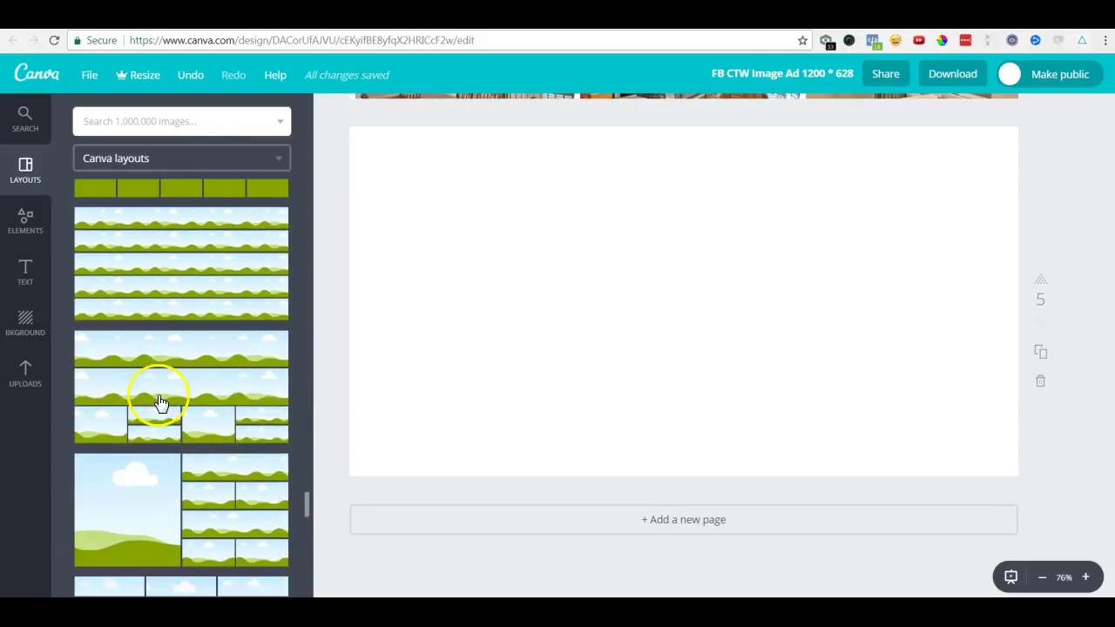
scroll(160, 403, up, 6)
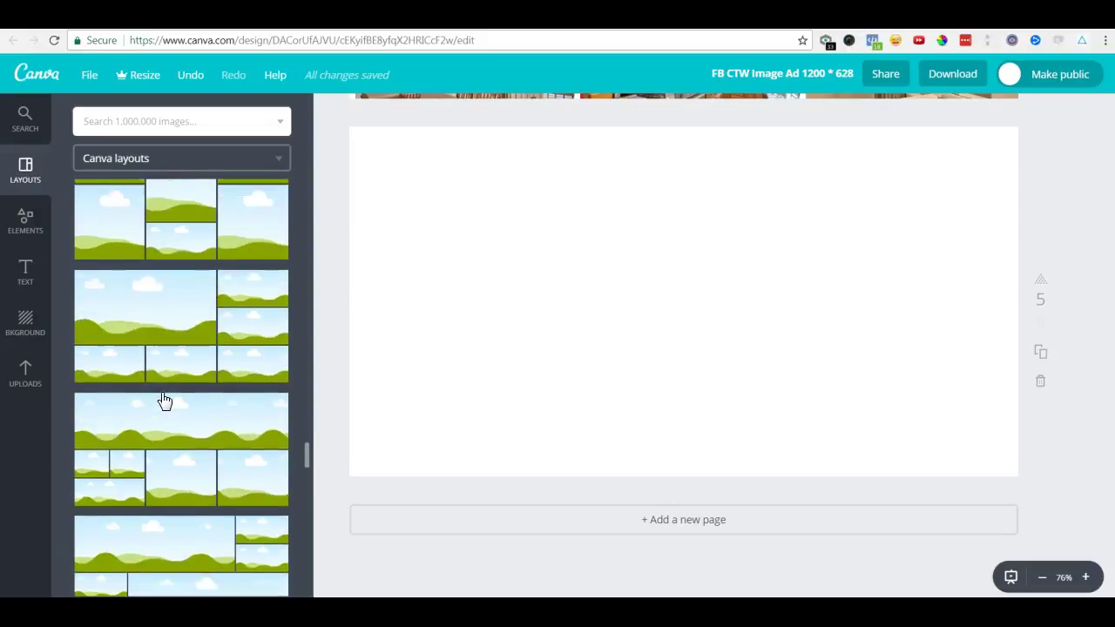
scroll(181, 381, up, 6)
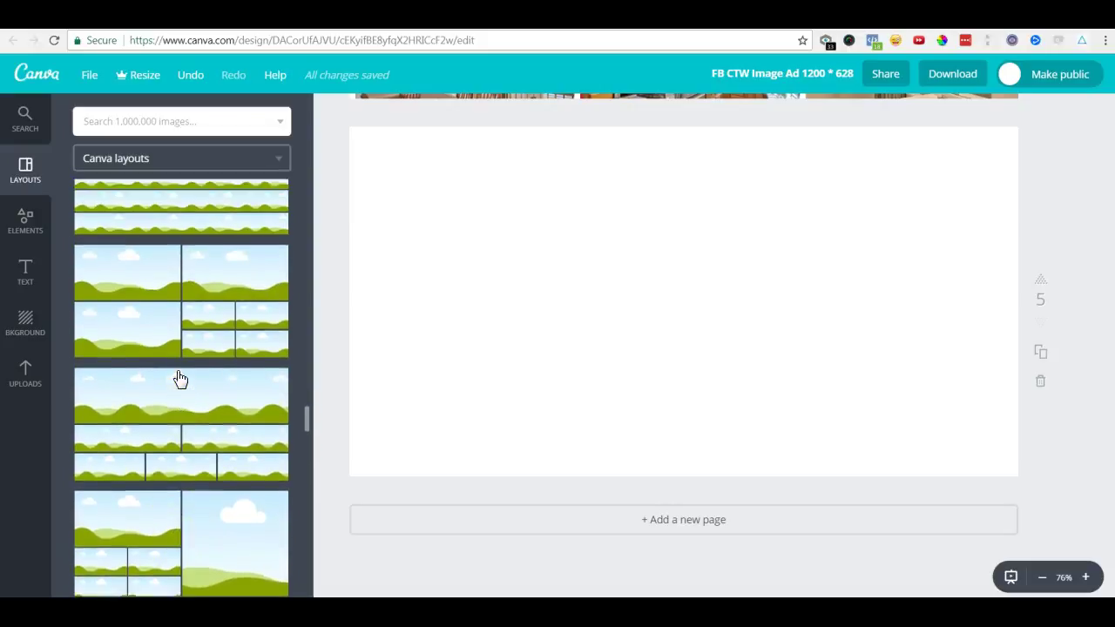
scroll(181, 379, up, 5)
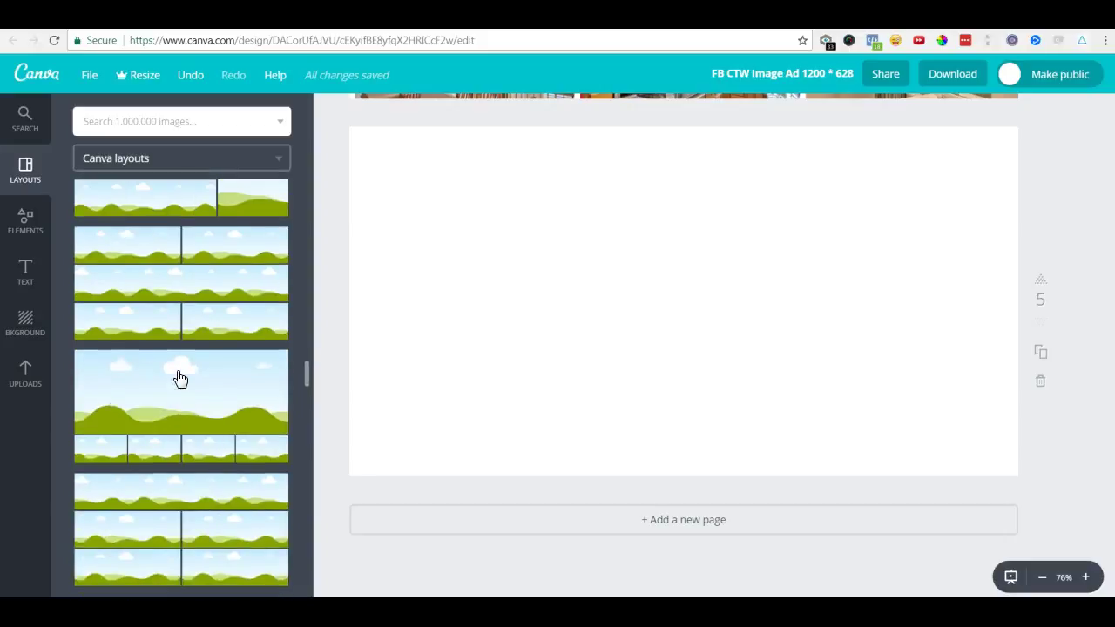
scroll(181, 379, up, 5)
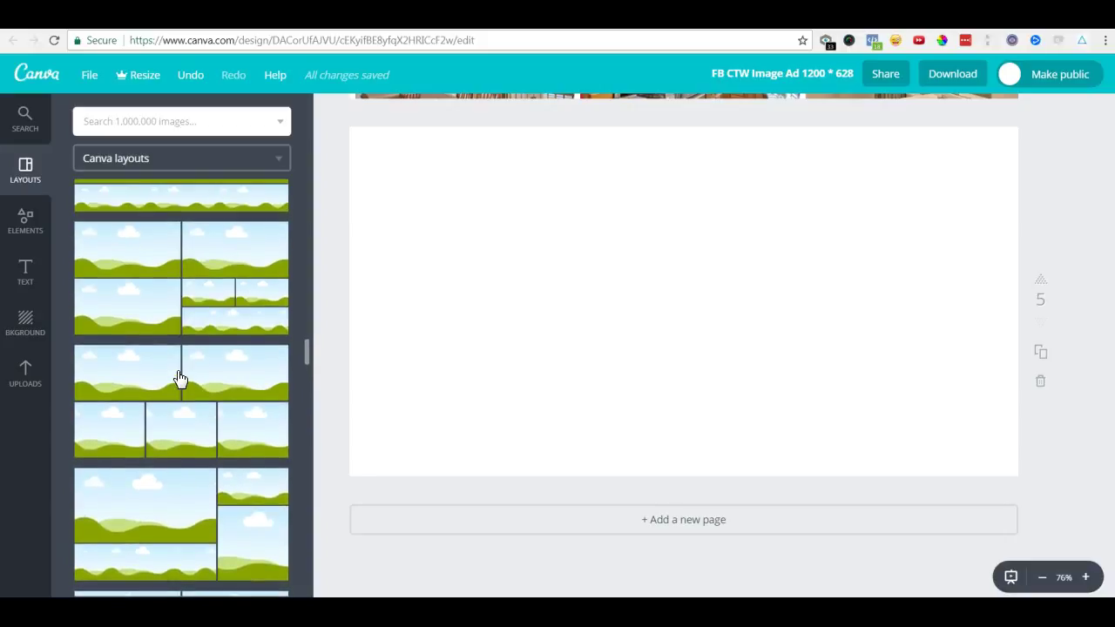
scroll(180, 379, up, 5)
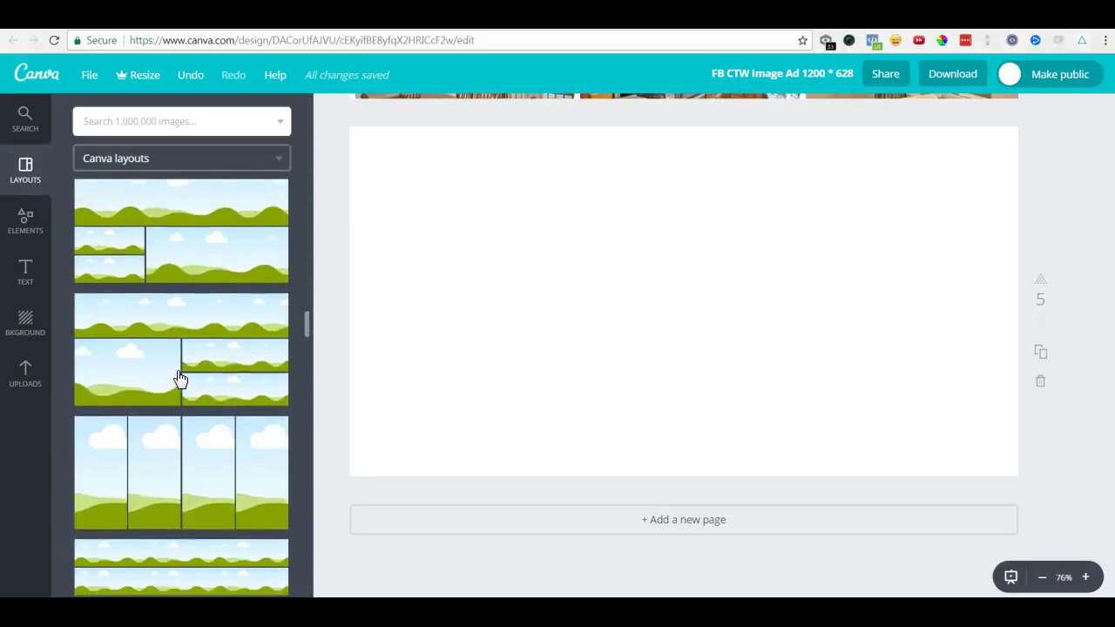
scroll(181, 379, up, 5)
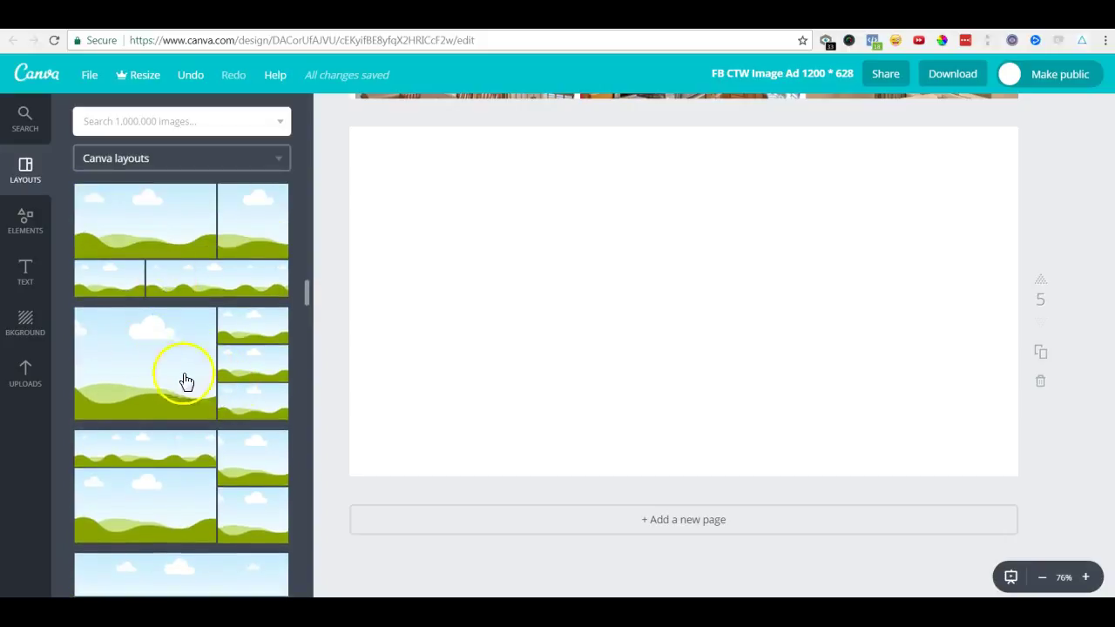
- Apply the grid with one large left frame and three stacked right frames to page 5
drag(172, 366, 535, 324)
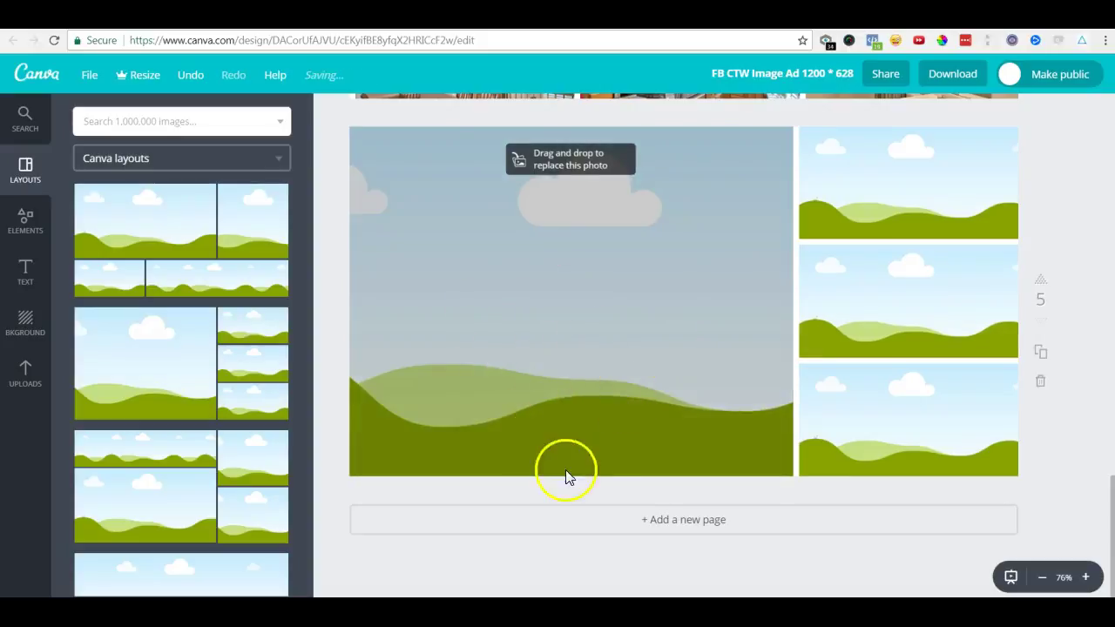
click(21, 367)
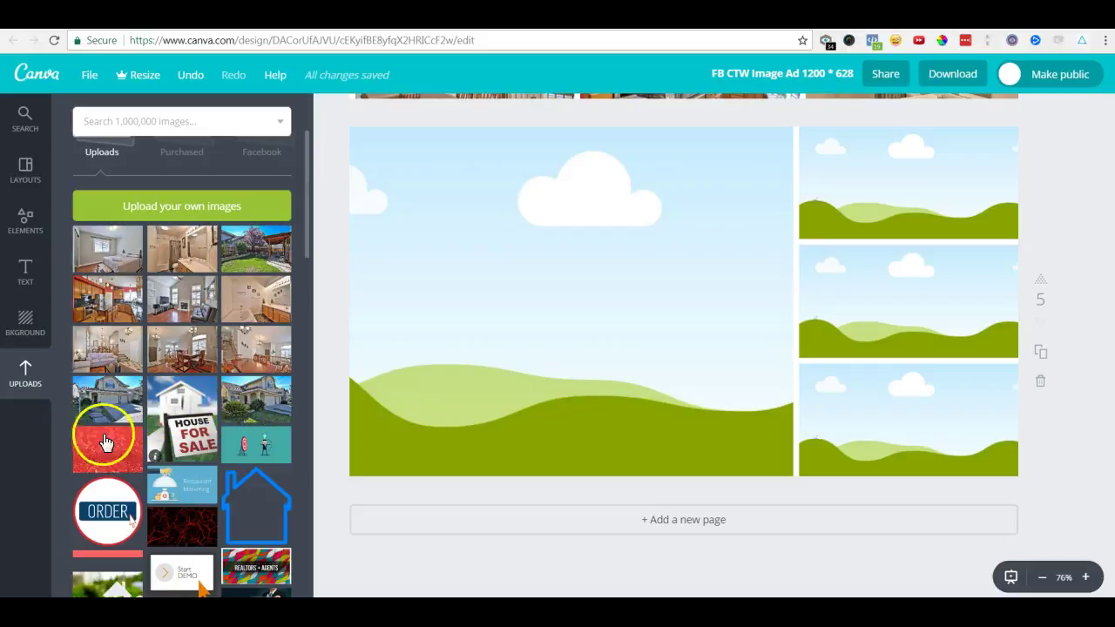
- Place the house exterior in page 5's large frame, enlarged and shifted left within the crop
drag(107, 398, 480, 296)
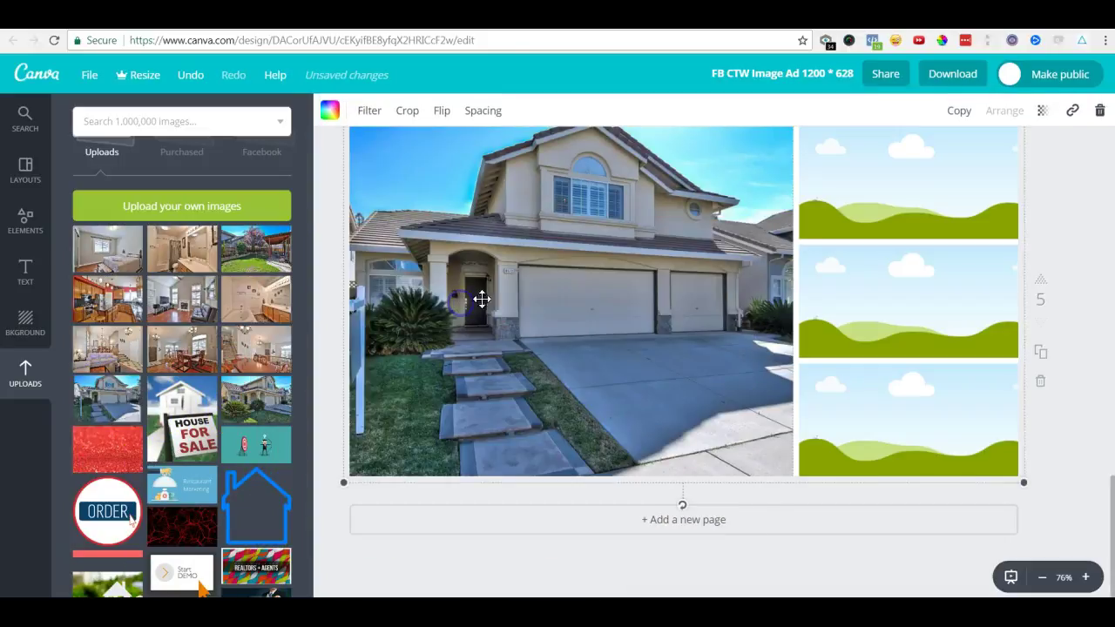
double_click(567, 279)
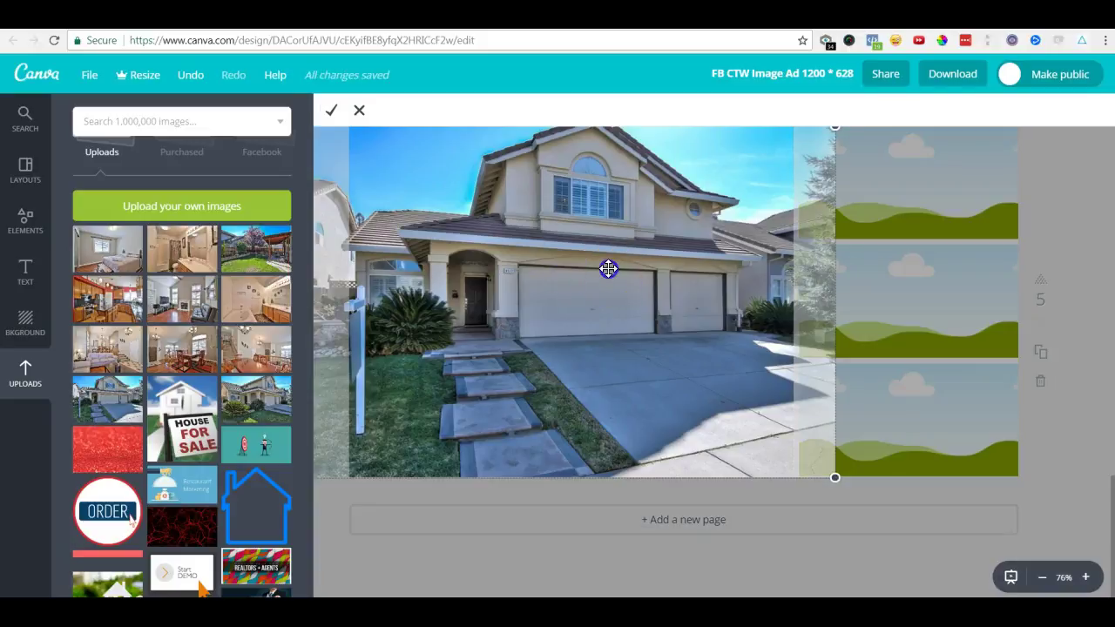
drag(839, 487, 944, 550)
drag(630, 293, 574, 352)
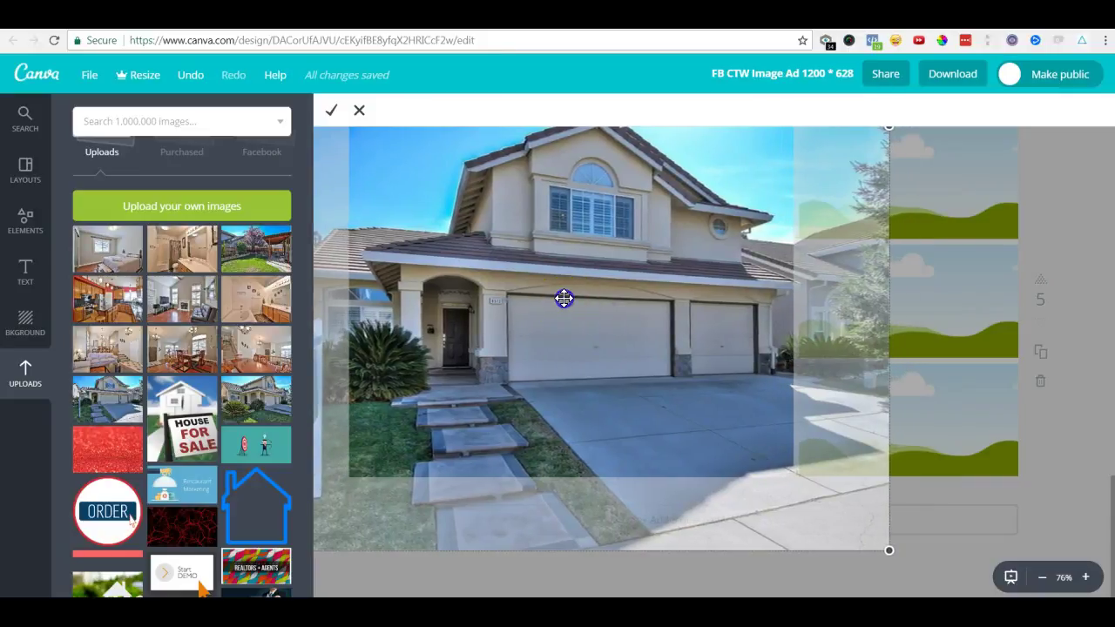
drag(563, 298, 541, 297)
drag(866, 550, 909, 595)
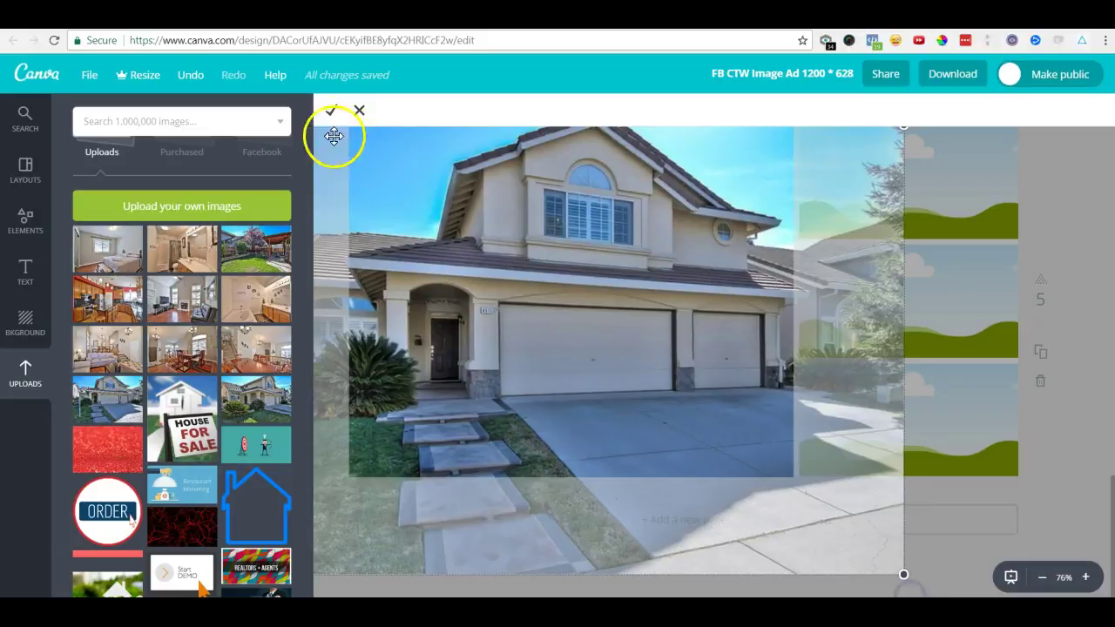
click(332, 111)
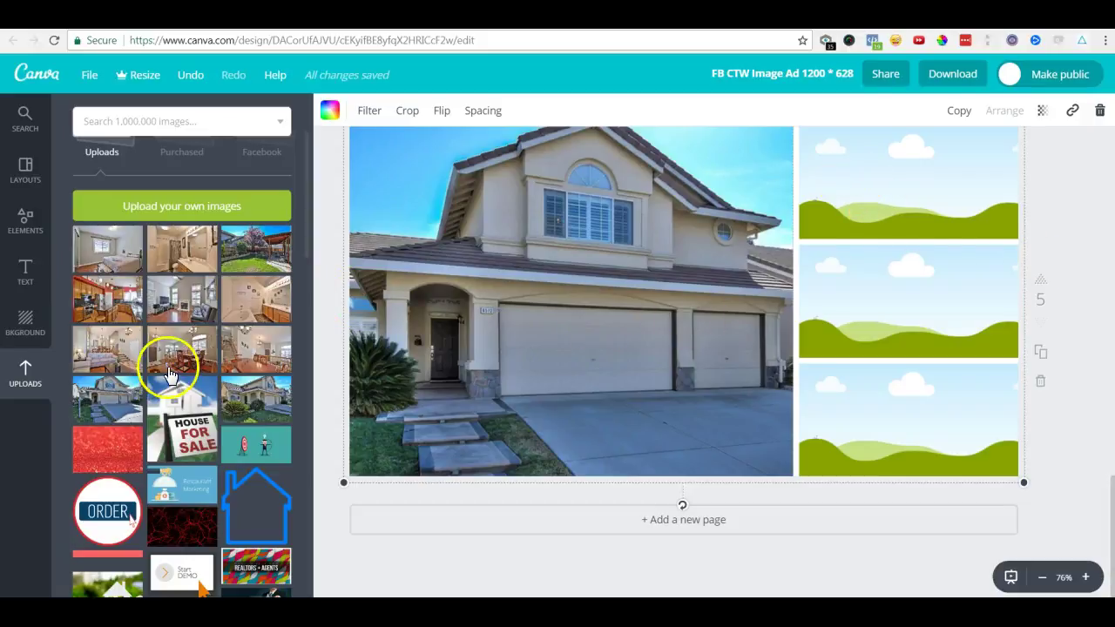
- Put the white-sofa living-room photo in the top-right frame, undoing a misdrop, and shift it up
drag(105, 350, 791, 224)
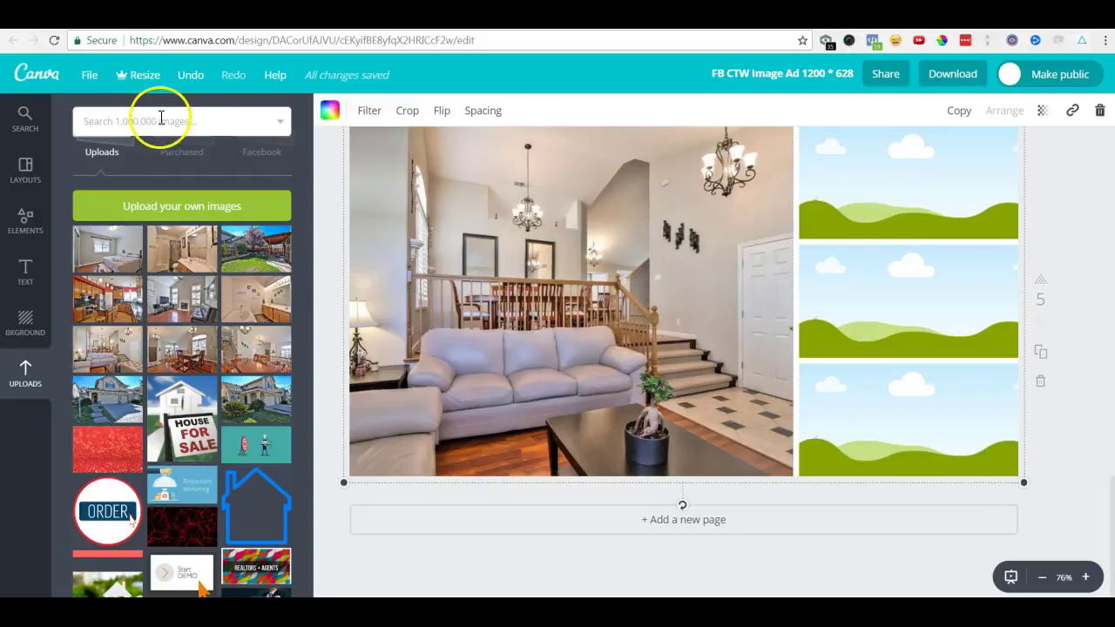
click(191, 76)
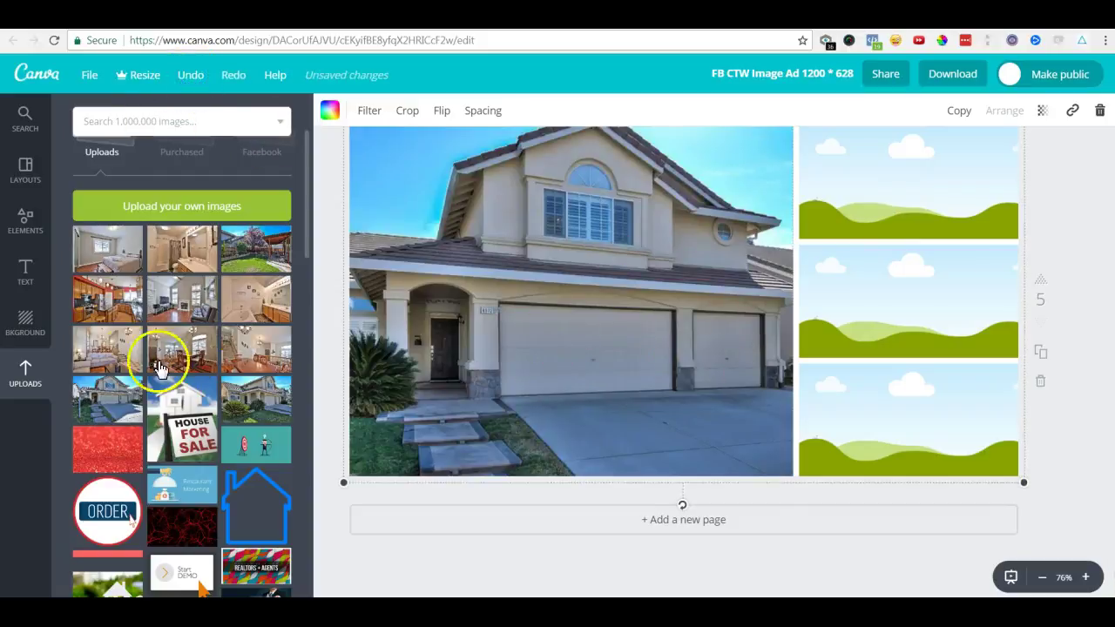
drag(107, 348, 924, 186)
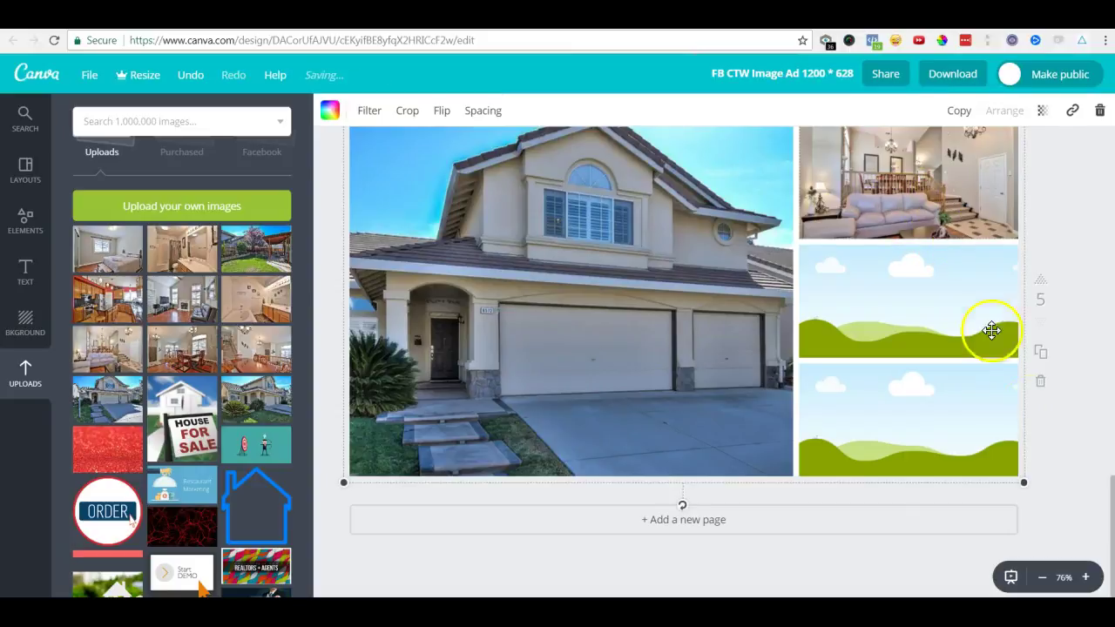
scroll(1028, 374, up, 3)
scroll(906, 342, down, 1)
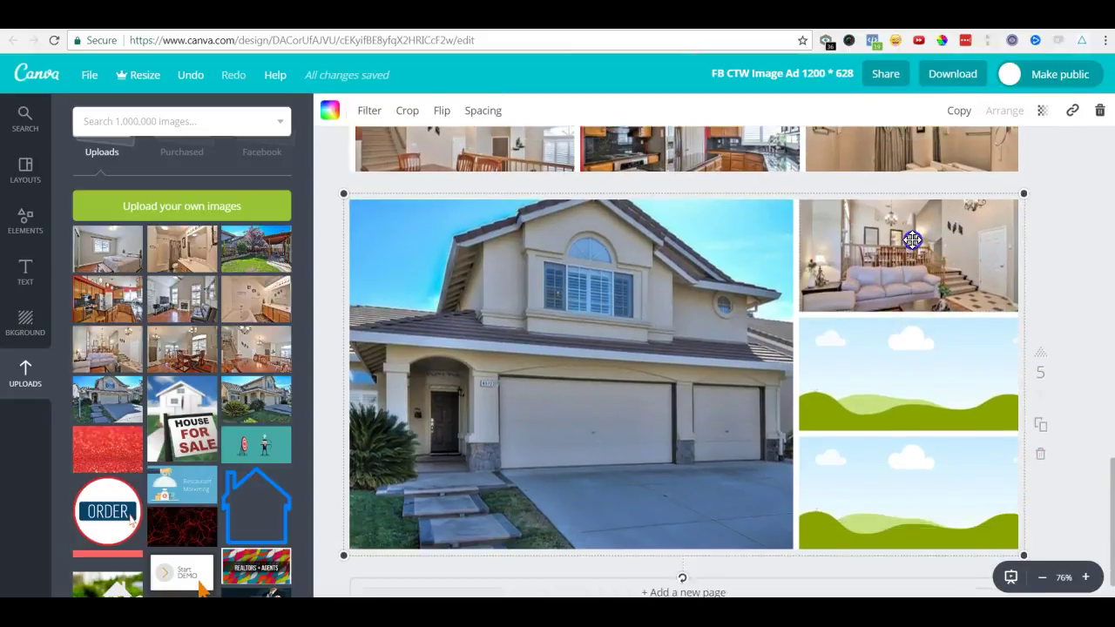
double_click(915, 242)
drag(923, 258, 923, 244)
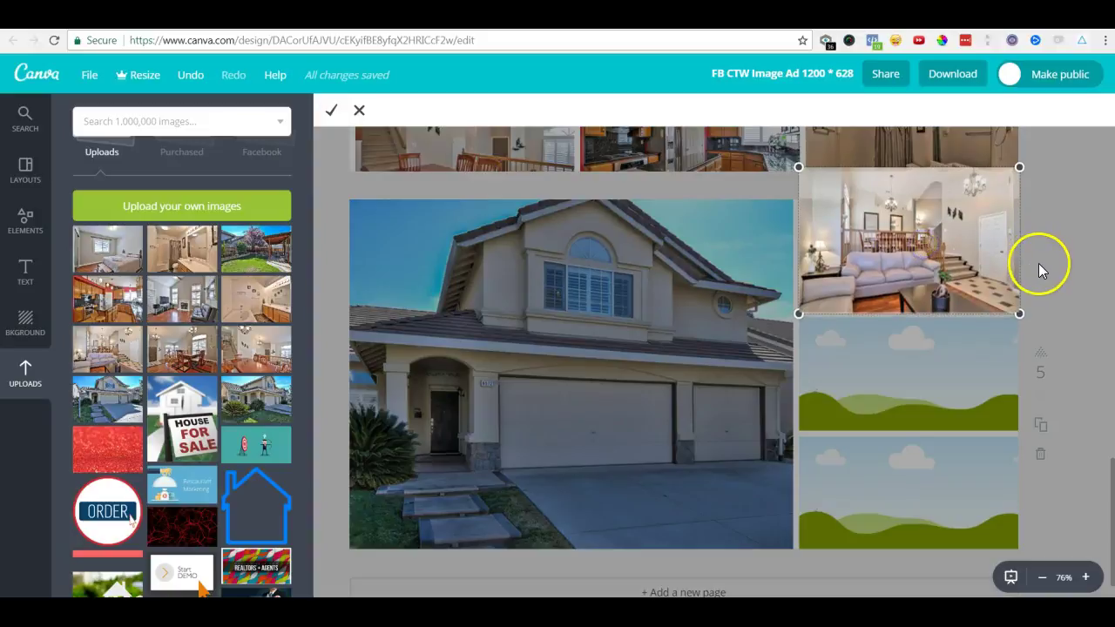
click(973, 257)
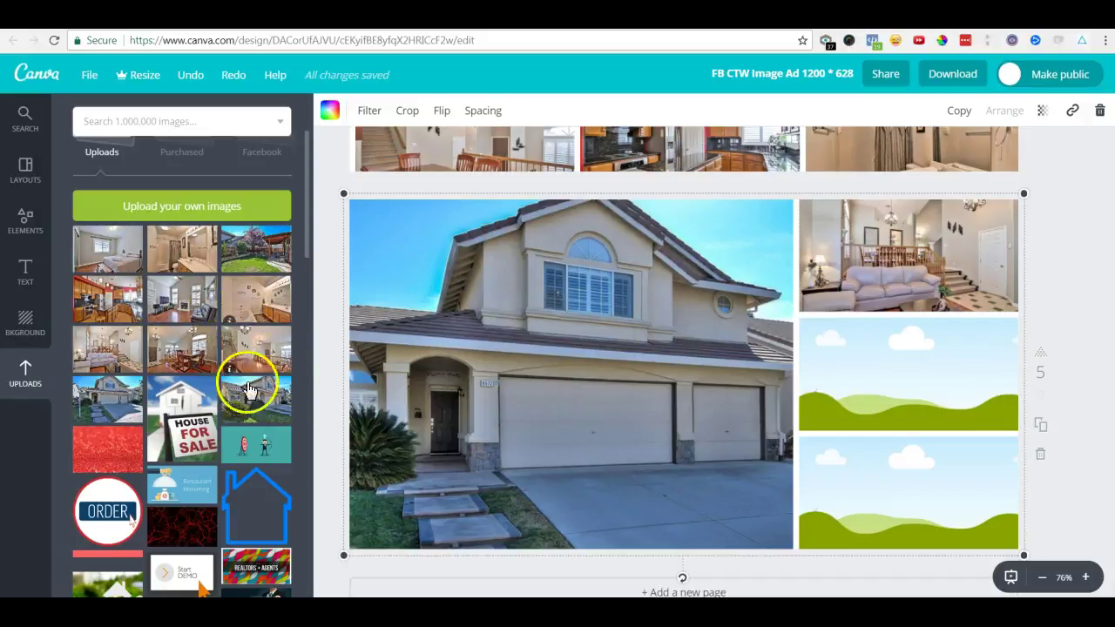
- Remove the loose kitchen photo, drop it into the middle-right frame, and shift it upward
click(103, 312)
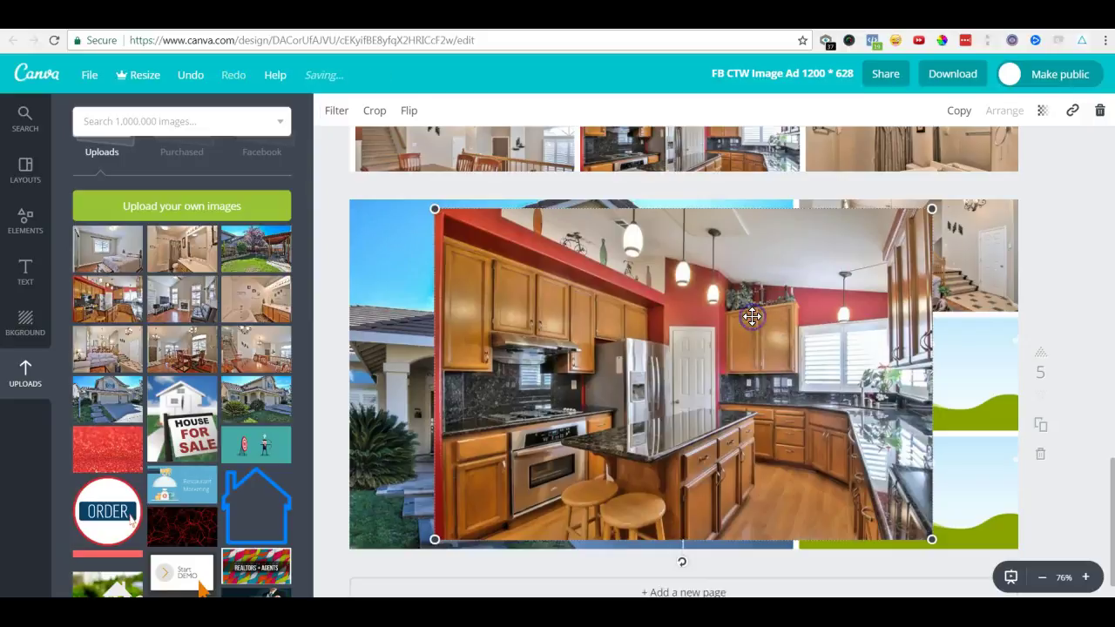
key(Delete)
drag(92, 293, 944, 359)
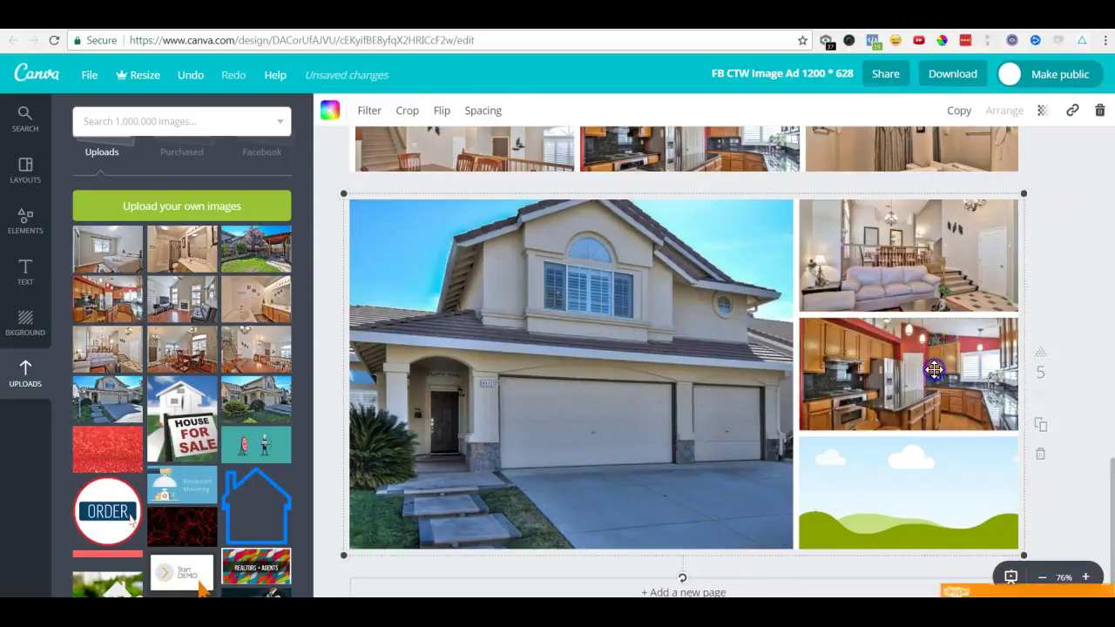
double_click(943, 359)
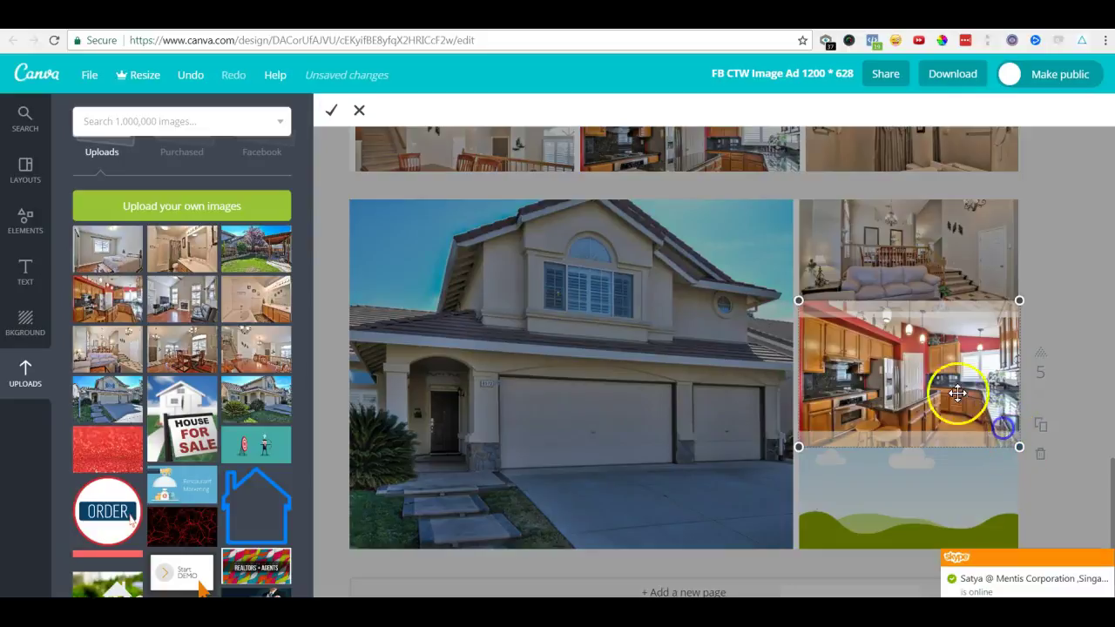
drag(957, 393, 947, 373)
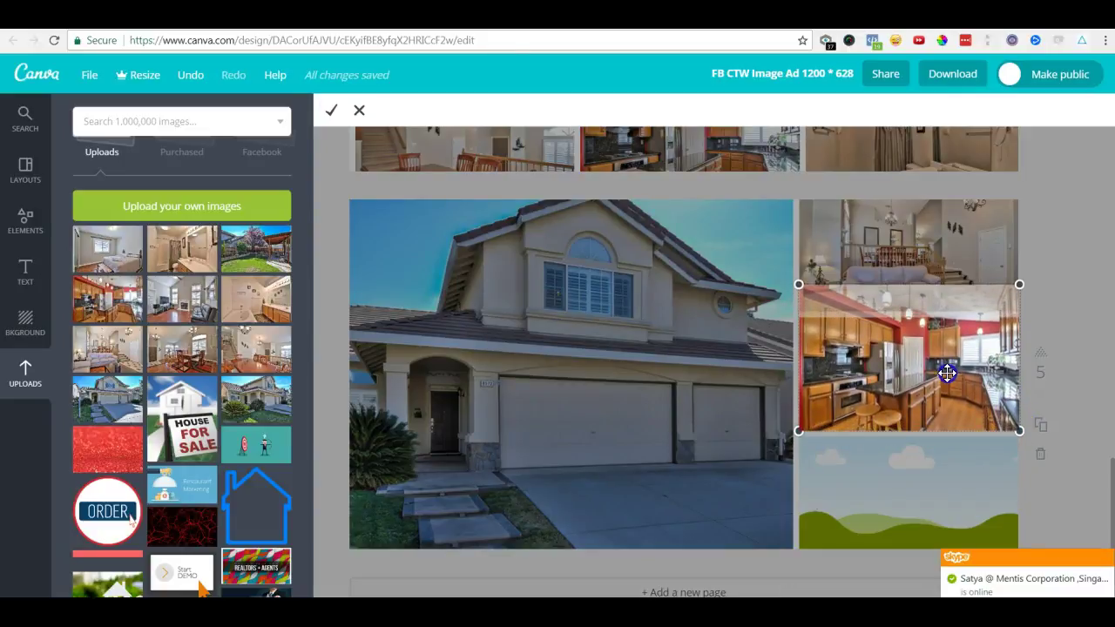
- Confirm the kitchen crop, then fill the bottom-right frame with the bathroom photo and apply its crop
click(1057, 445)
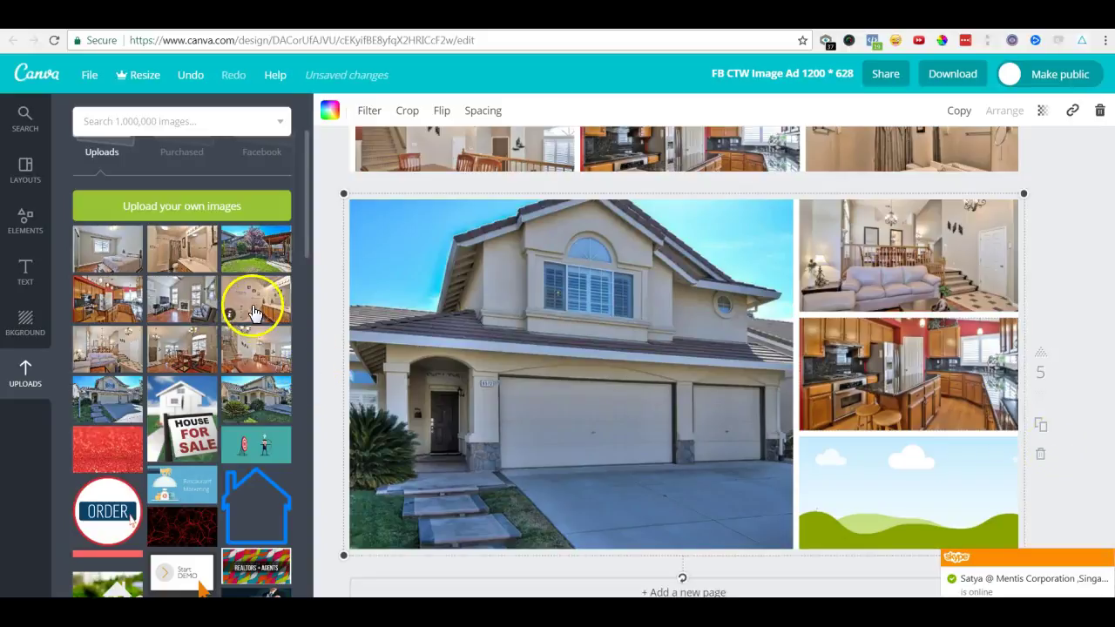
drag(252, 300, 915, 462)
double_click(909, 505)
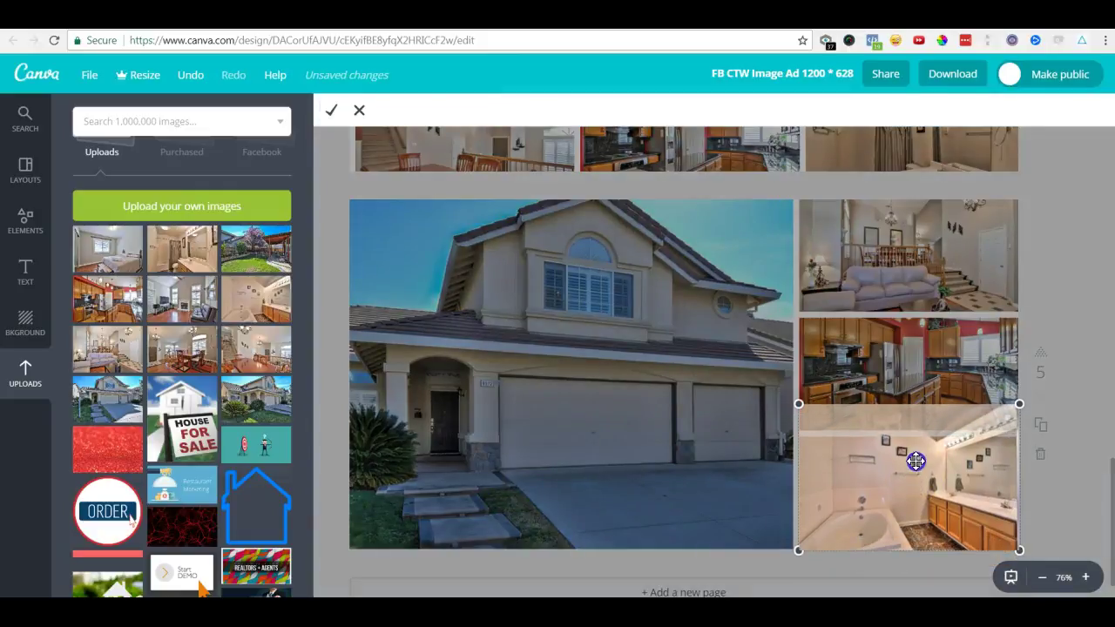
click(1038, 482)
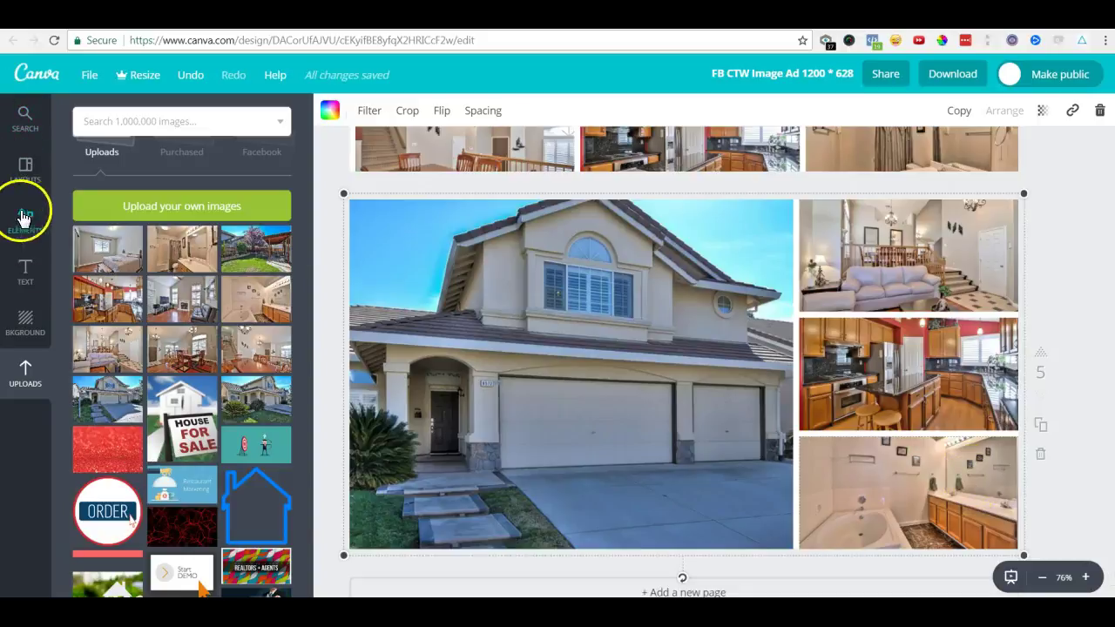
- Add an 'Add a little bit of body text' box and move it to the house photo's bottom edge
click(25, 269)
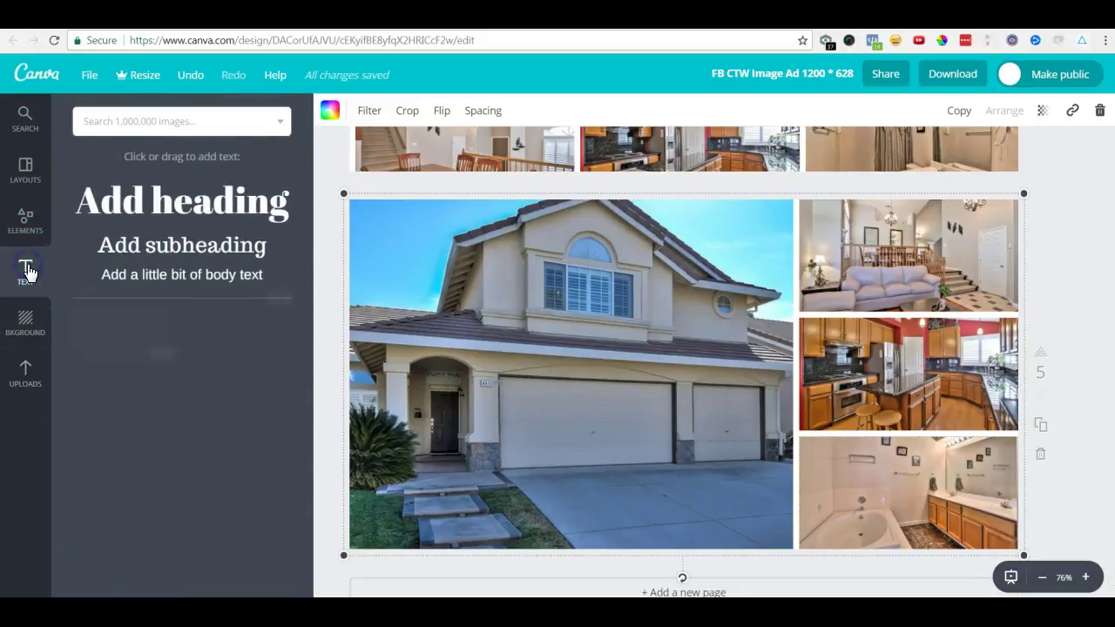
click(144, 277)
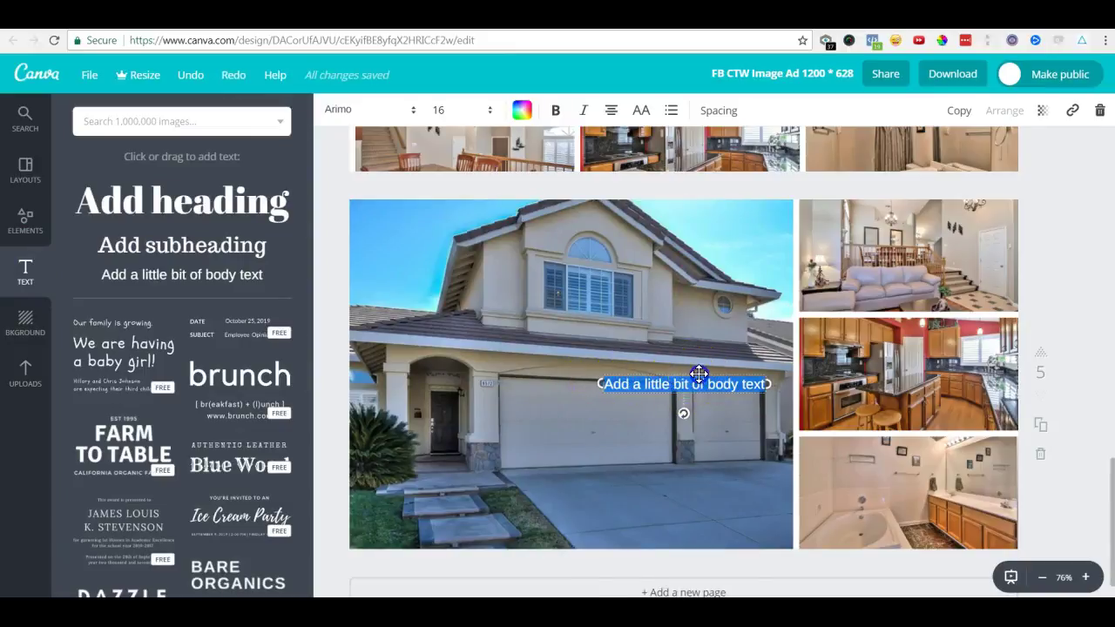
drag(699, 374, 715, 524)
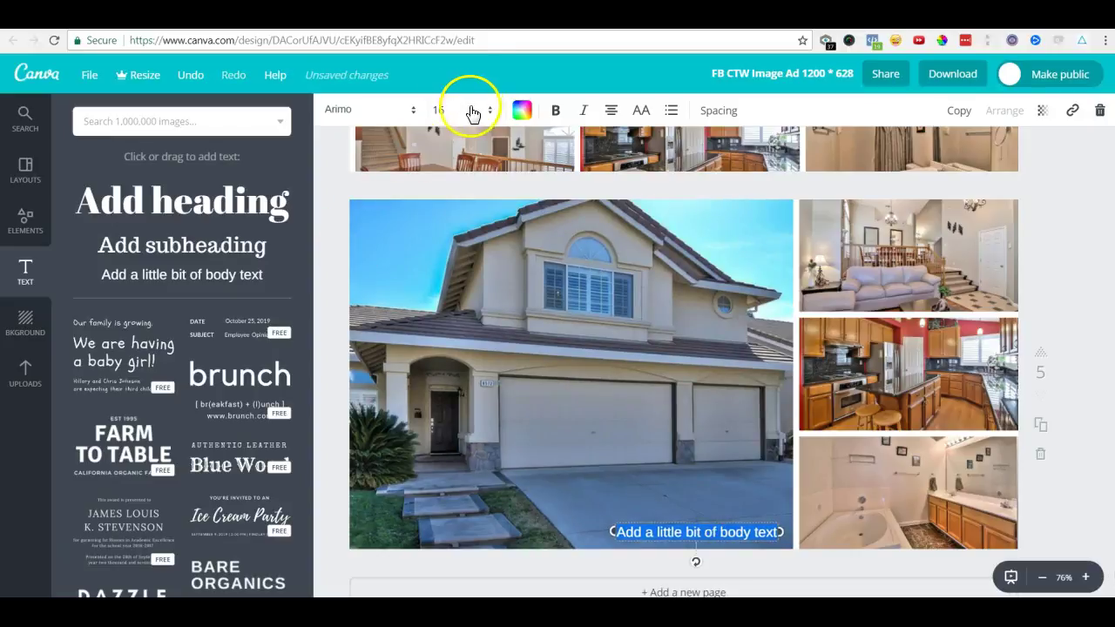
click(522, 111)
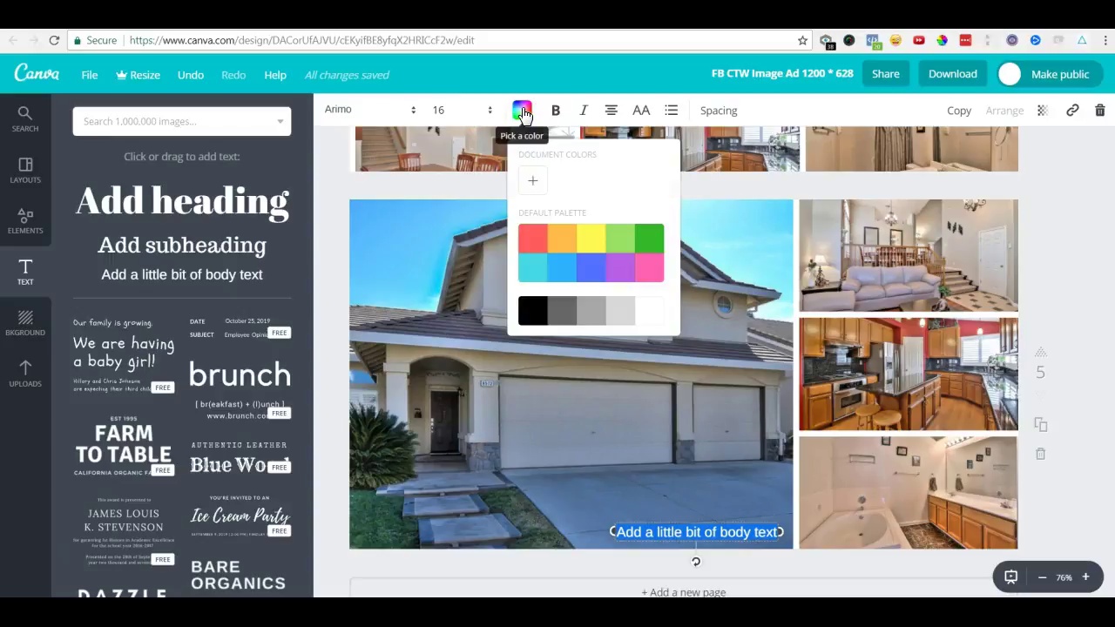
click(663, 420)
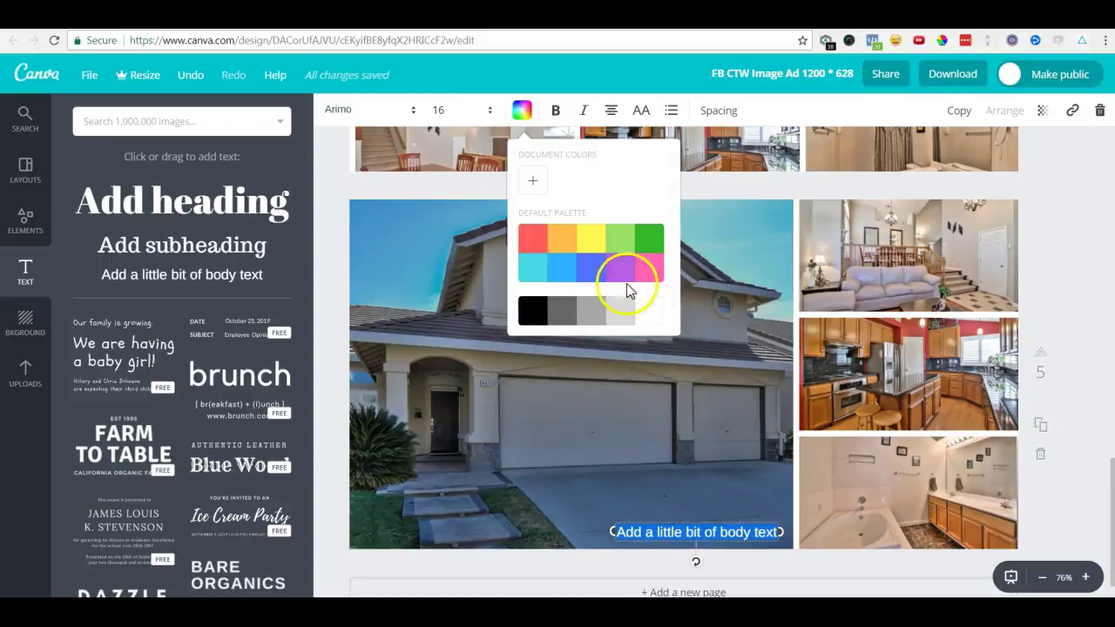